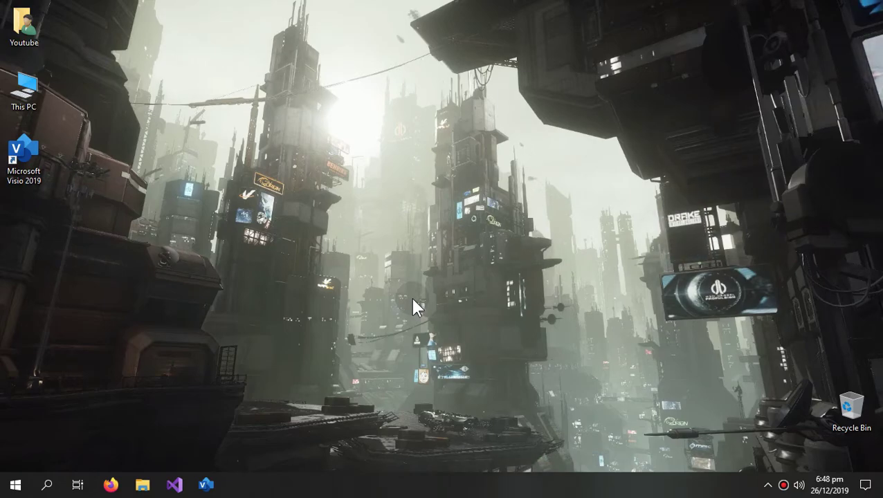
Start Microsoft Visio and create a new drawing from the Basic Diagram template
{"action": "double_click", "coordinate": [27, 156]}
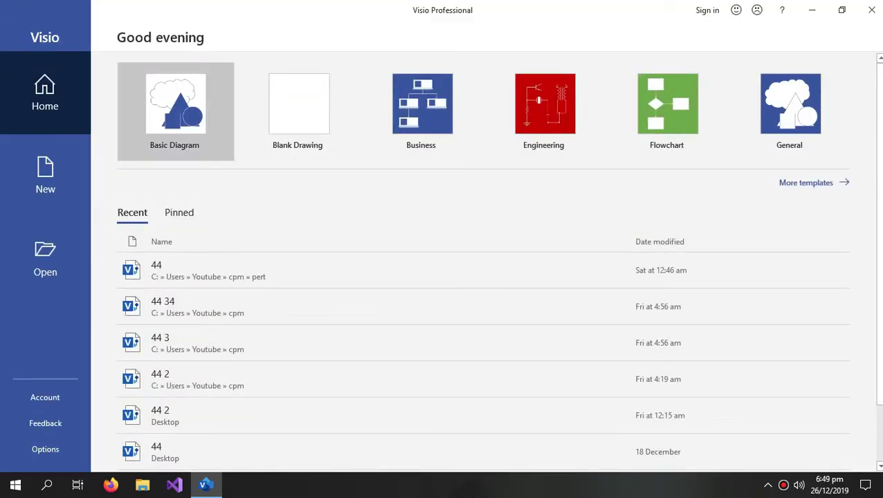
{"action": "left_click", "coordinate": [195, 124]}
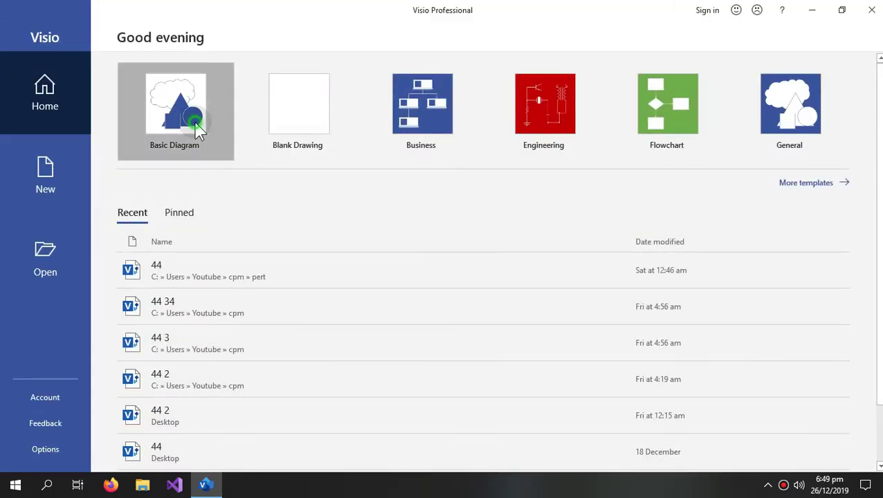
{"action": "left_click", "coordinate": [520, 257]}
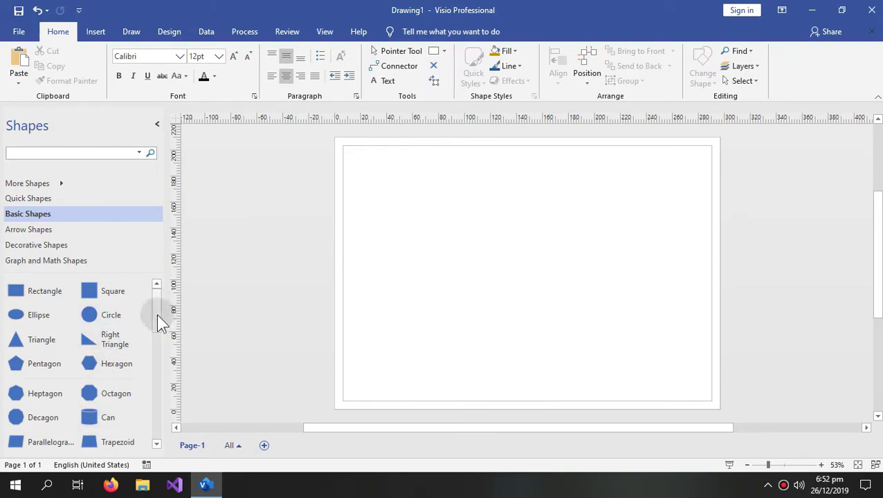
Place a 40 mm circle in the upper-left area of the page and search the shapes for "connect"
{"action": "left_click_drag", "start_coordinate": [121, 317], "coordinate": [401, 223]}
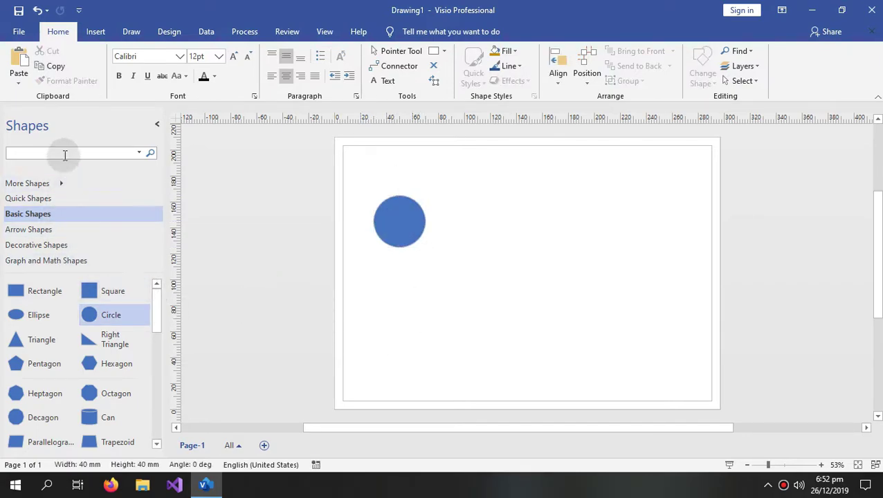
{"action": "type", "text": "connect"}
{"action": "key", "text": "Return"}
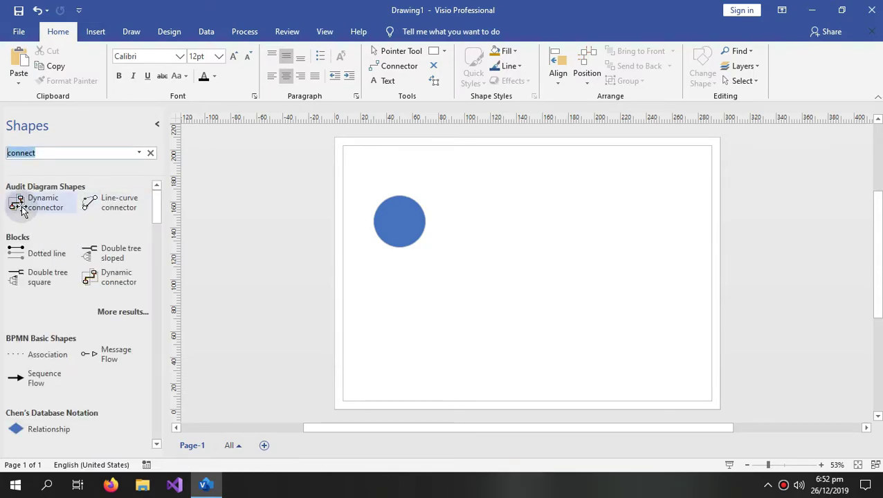
Duplicate the circle twice, placing one copy to the right in the same row and the other directly below that copy
{"action": "left_click", "coordinate": [397, 231]}
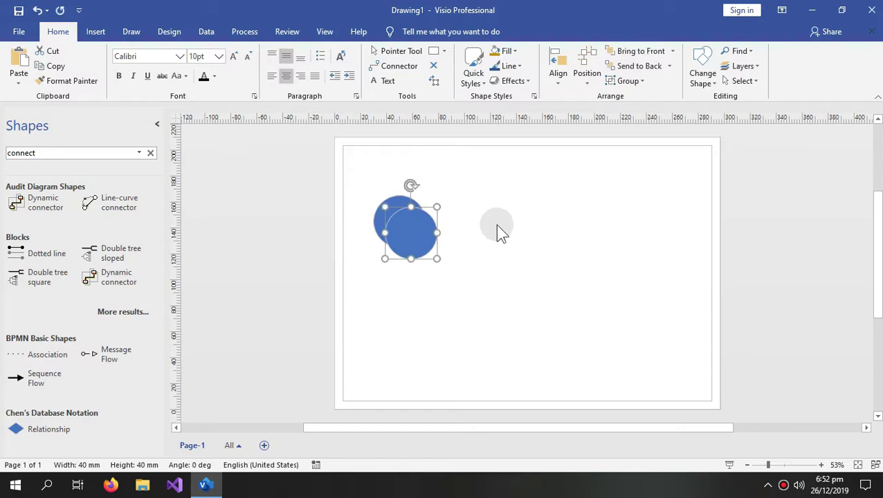
{"action": "left_click_drag", "start_coordinate": [422, 230], "coordinate": [501, 305]}
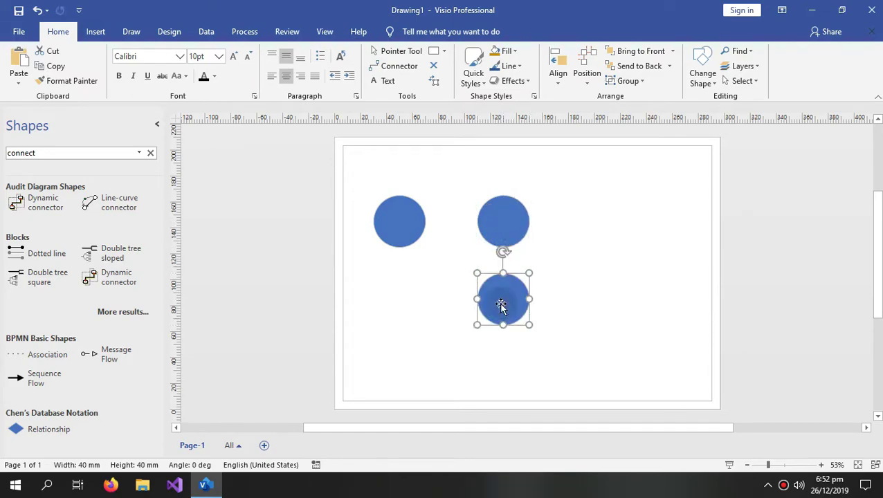
{"action": "left_click", "coordinate": [504, 224]}
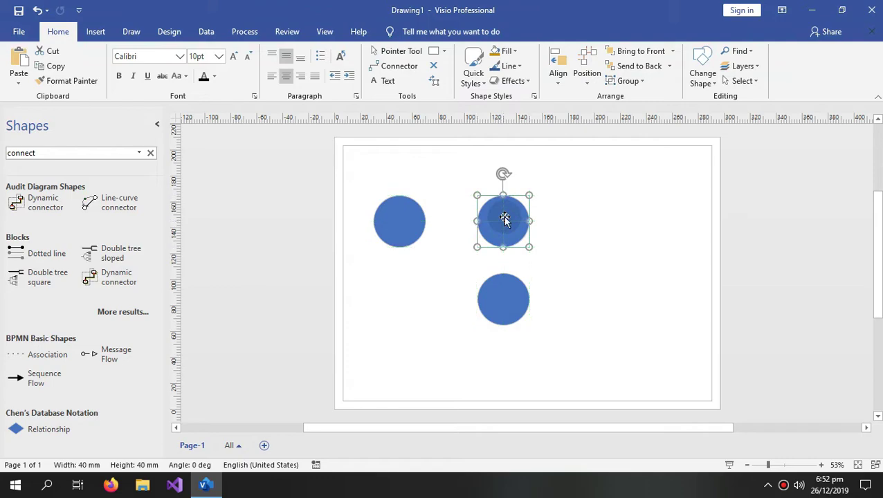
{"action": "left_click", "coordinate": [453, 274]}
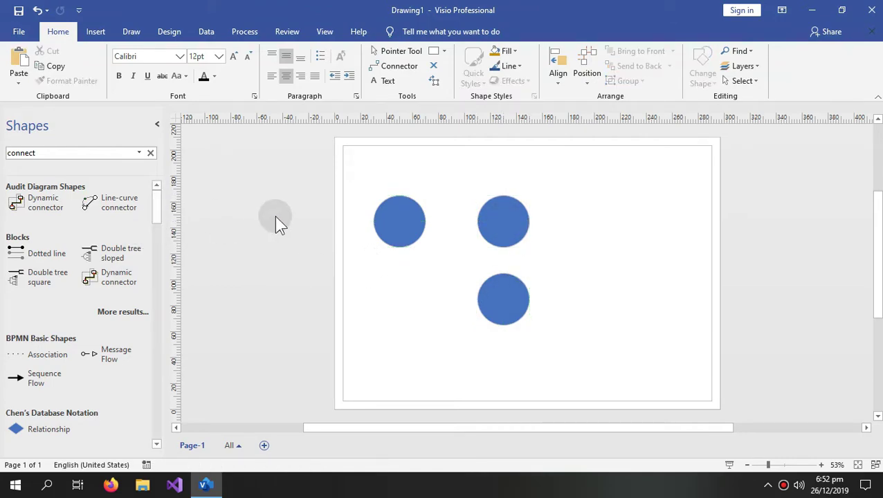
Add a Dynamic connector above the gap between the two upper circles and change it to a Straight Connector
{"action": "left_click_drag", "start_coordinate": [48, 208], "coordinate": [450, 175]}
{"action": "left_click", "coordinate": [452, 238]}
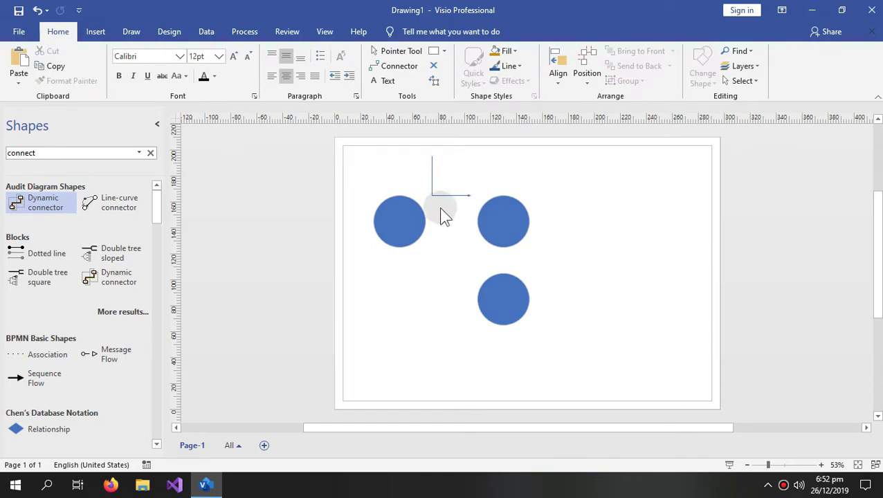
{"action": "left_click", "coordinate": [447, 196]}
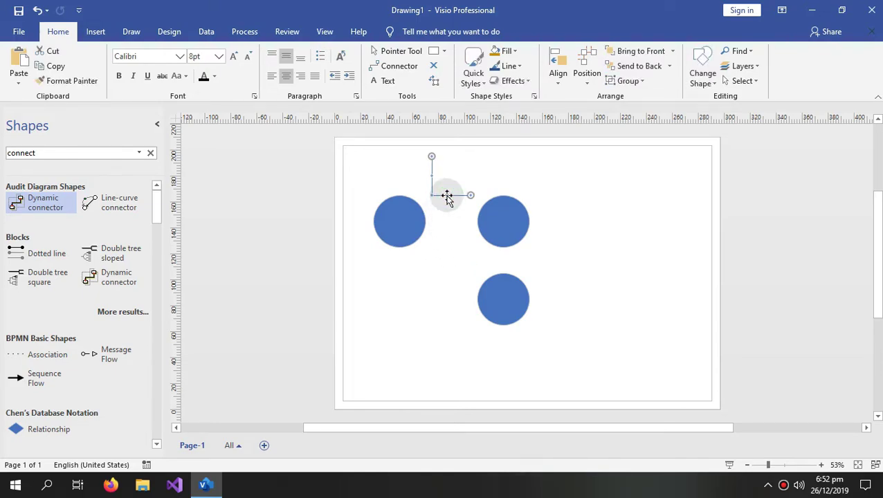
{"action": "right_click", "coordinate": [447, 197]}
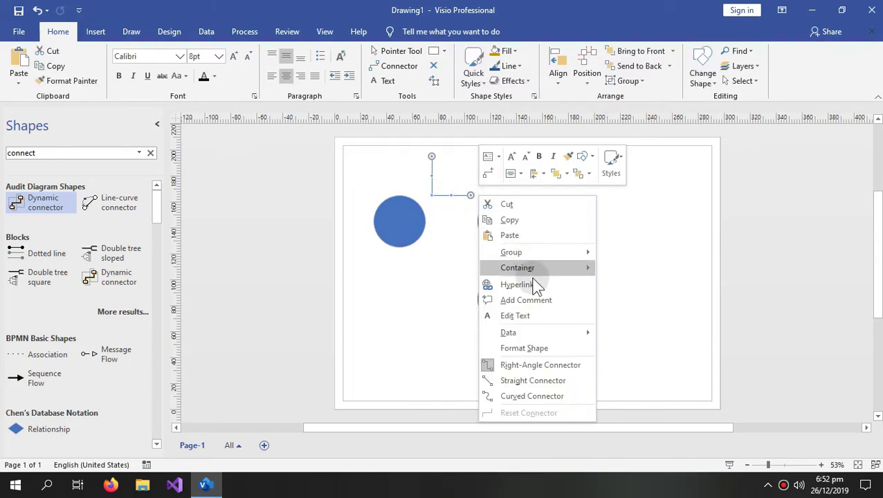
{"action": "left_click", "coordinate": [514, 381]}
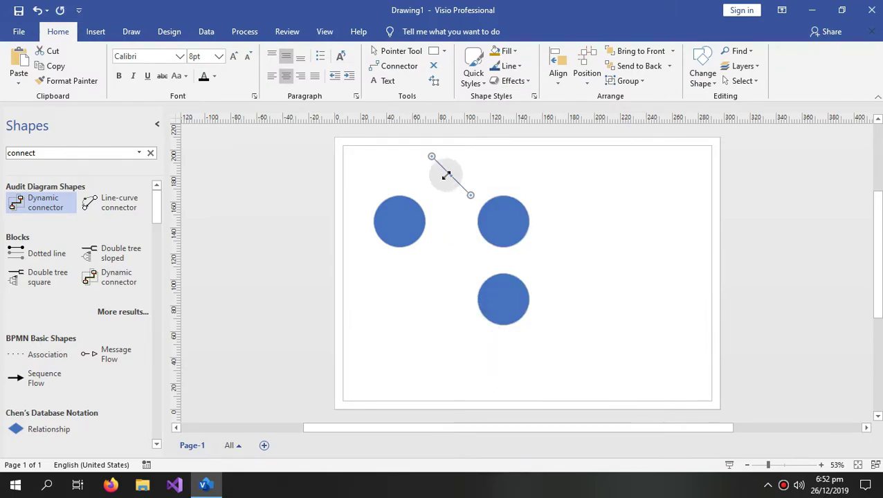
Attach the straight connector from the right side of the first circle to the left side of the second circle
{"action": "left_click_drag", "start_coordinate": [431, 155], "coordinate": [428, 221]}
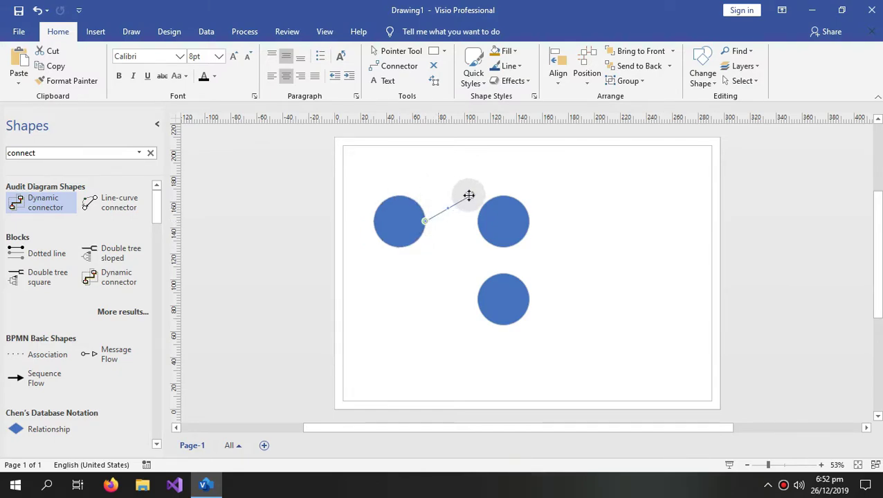
{"action": "left_click_drag", "start_coordinate": [469, 196], "coordinate": [478, 220]}
{"action": "left_click", "coordinate": [456, 278]}
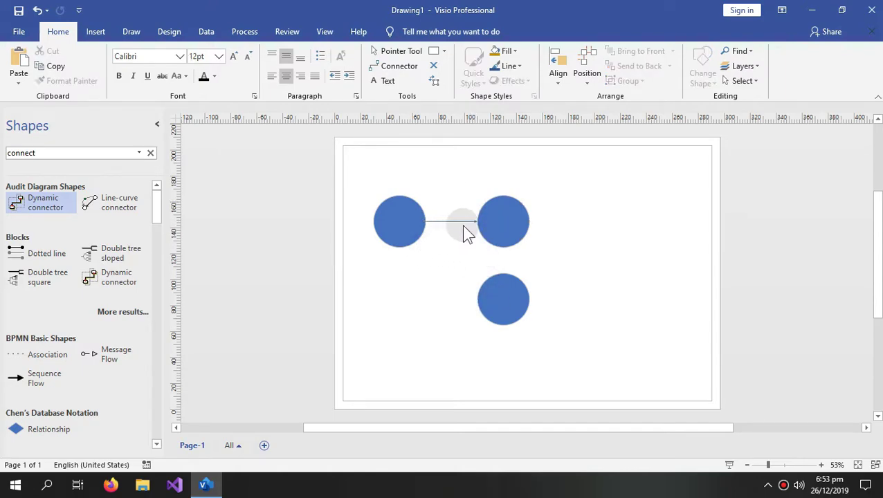
Duplicate the connector just below the original and move the lower circle into the top row, right of the second circle
{"action": "left_click", "coordinate": [449, 221]}
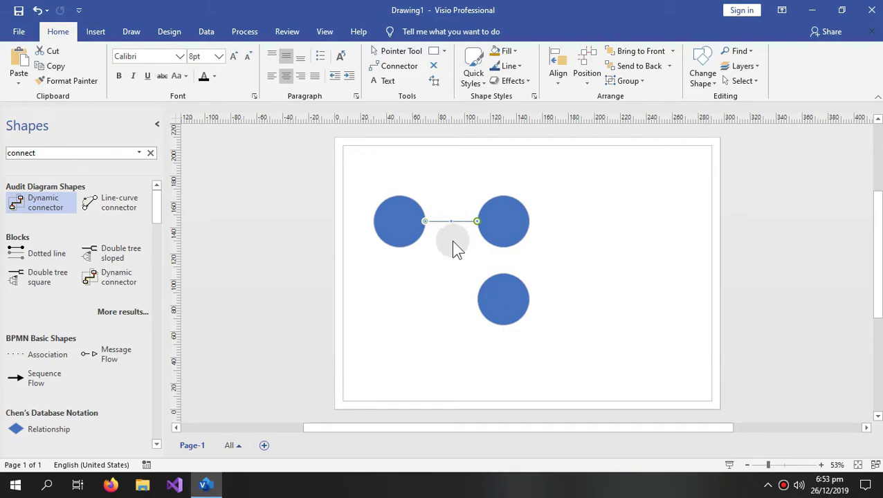
{"action": "left_click_drag", "start_coordinate": [451, 240], "coordinate": [427, 242]}
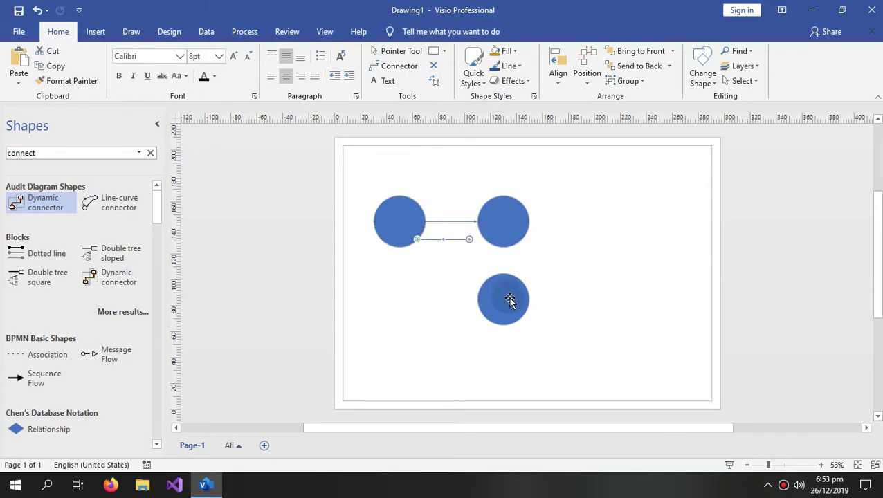
{"action": "left_click_drag", "start_coordinate": [507, 300], "coordinate": [593, 232]}
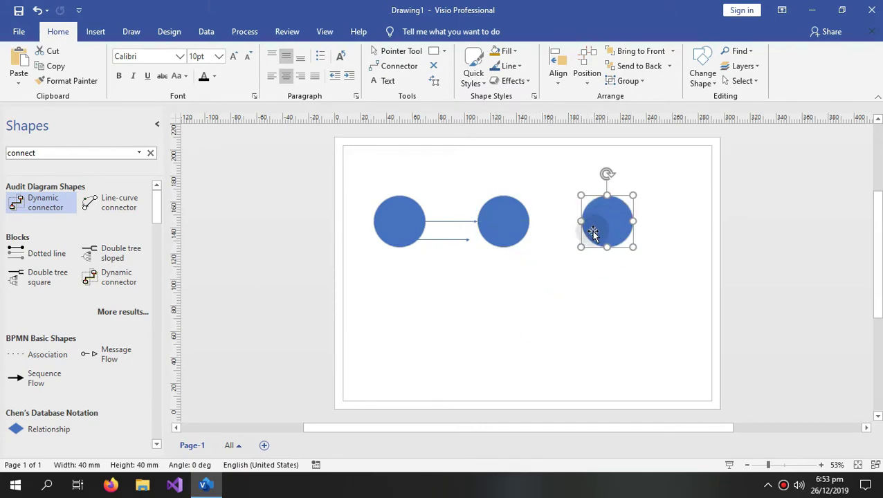
{"action": "left_click", "coordinate": [484, 273]}
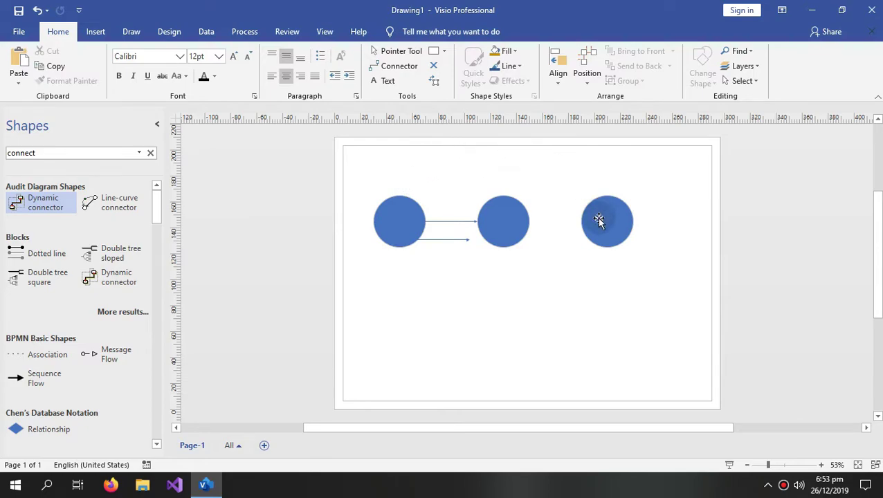
Change the duplicate to a Right-Angle Connector and route it over the row from the first circle's top to the third circle's top
{"action": "left_click_drag", "start_coordinate": [433, 239], "coordinate": [427, 198]}
{"action": "right_click", "coordinate": [427, 198]}
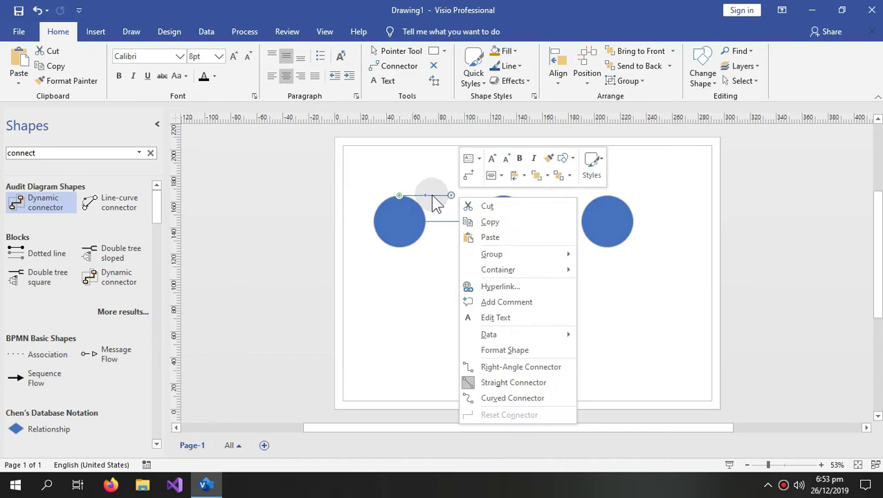
{"action": "left_click", "coordinate": [505, 367]}
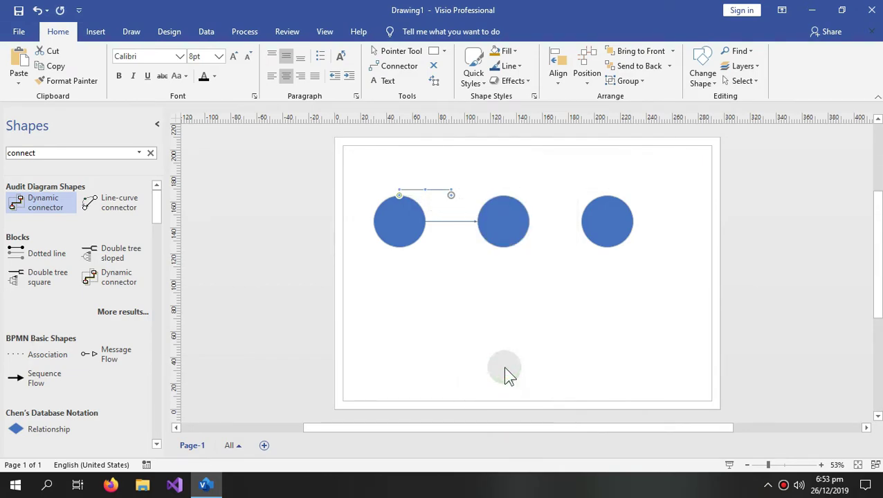
{"action": "left_click_drag", "start_coordinate": [424, 188], "coordinate": [421, 170]}
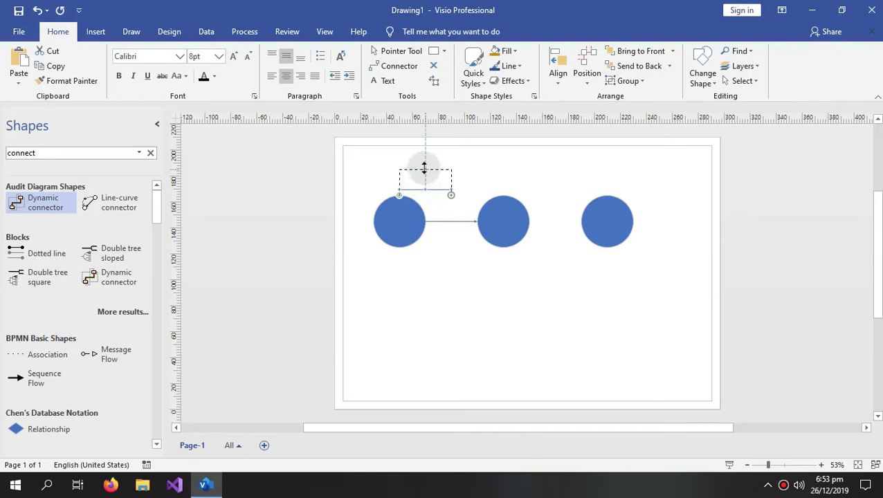
{"action": "left_click_drag", "start_coordinate": [453, 194], "coordinate": [607, 195]}
{"action": "left_click", "coordinate": [547, 294]}
{"action": "left_click", "coordinate": [587, 170]}
{"action": "mouse_move", "coordinate": [504, 170]}
{"action": "left_mouse_down"}
{"action": "mouse_move", "coordinate": [506, 154]}
{"action": "mouse_move", "coordinate": [506, 170]}
{"action": "left_mouse_up"}
{"action": "key", "text": "ctrl+z"}
Adjust the right-angle connector's vertical segment so it rises straight from the top of the first circle
{"action": "left_click_drag", "start_coordinate": [399, 183], "coordinate": [389, 180]}
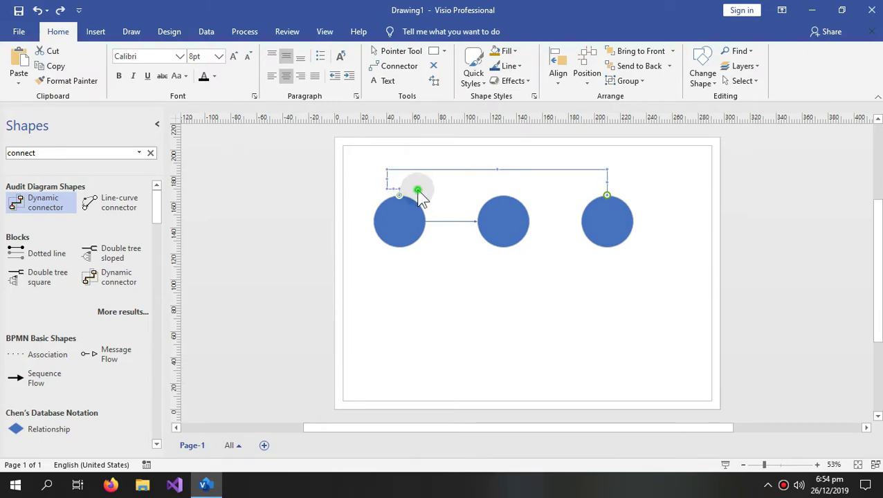
{"action": "key", "text": "F2"}
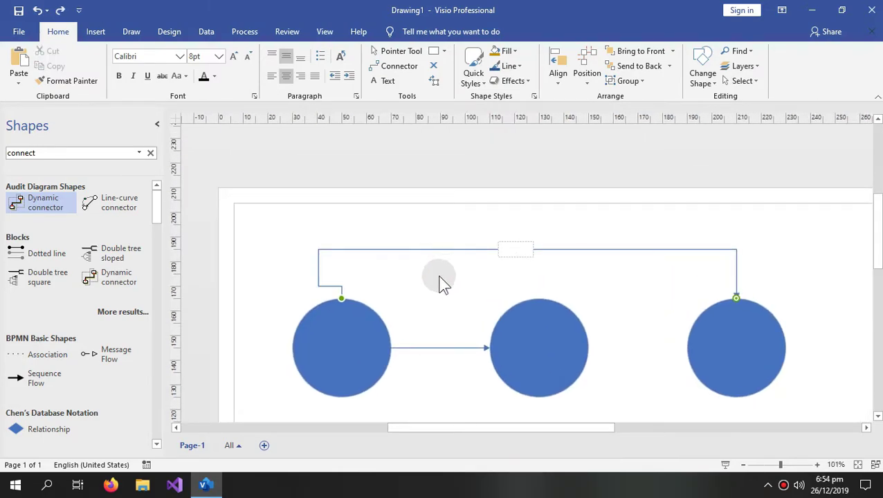
{"action": "key", "text": "Escape"}
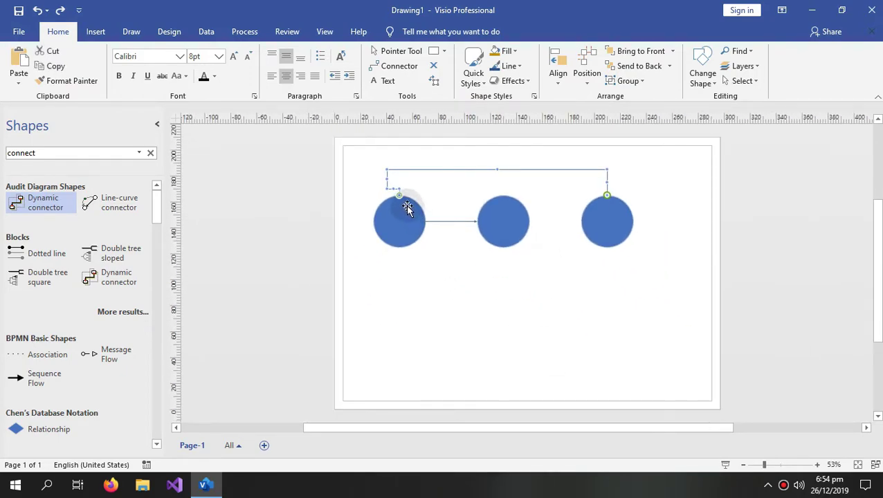
{"action": "left_click", "coordinate": [421, 181]}
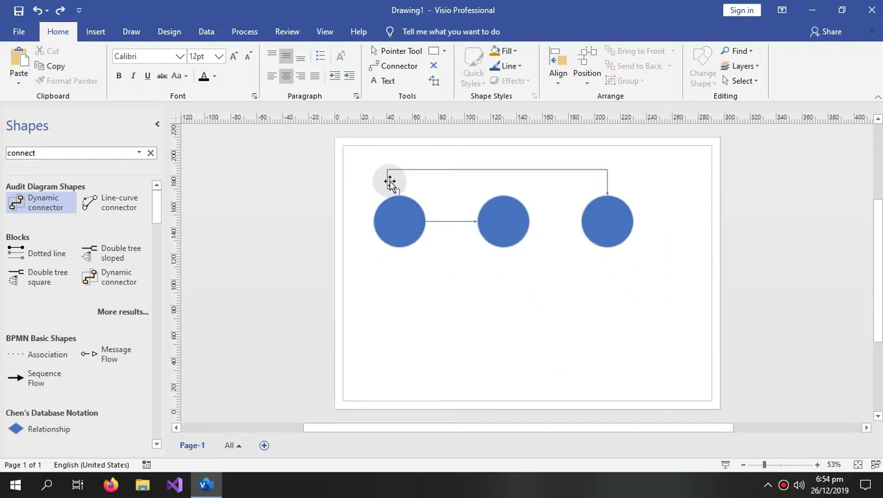
{"action": "left_click", "coordinate": [386, 180]}
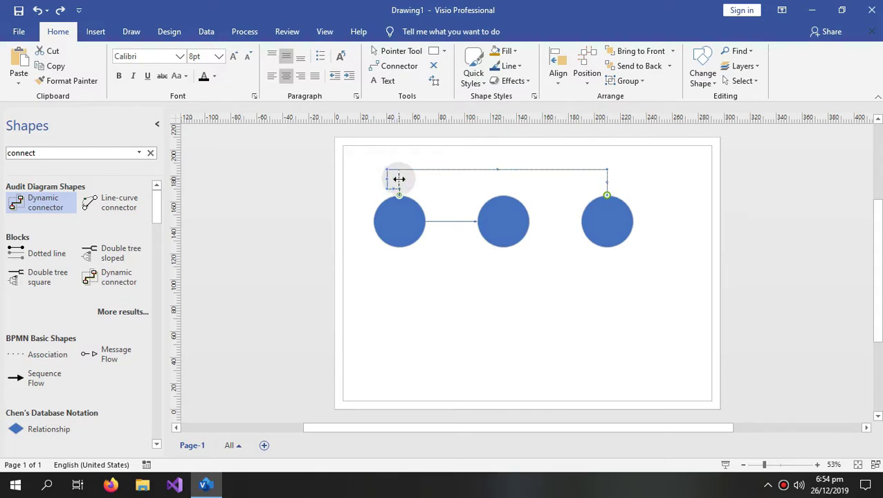
{"action": "left_click_drag", "start_coordinate": [386, 180], "coordinate": [399, 179]}
{"action": "left_click", "coordinate": [451, 187]}
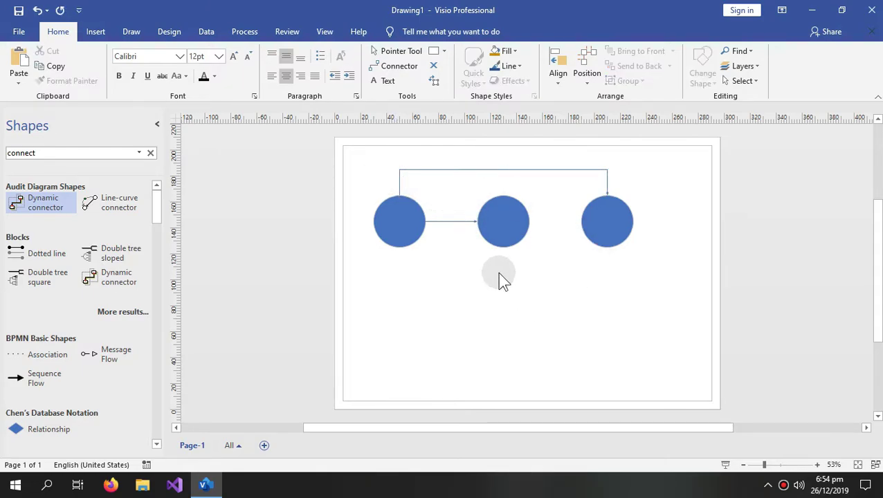
Label the first circle "A" and enlarge the letter's font size
{"action": "left_click", "coordinate": [400, 226]}
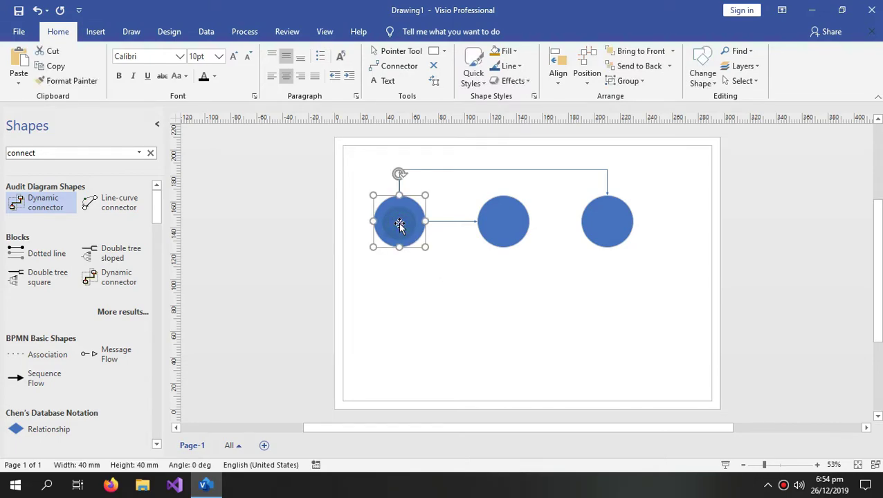
{"action": "double_click", "coordinate": [399, 220]}
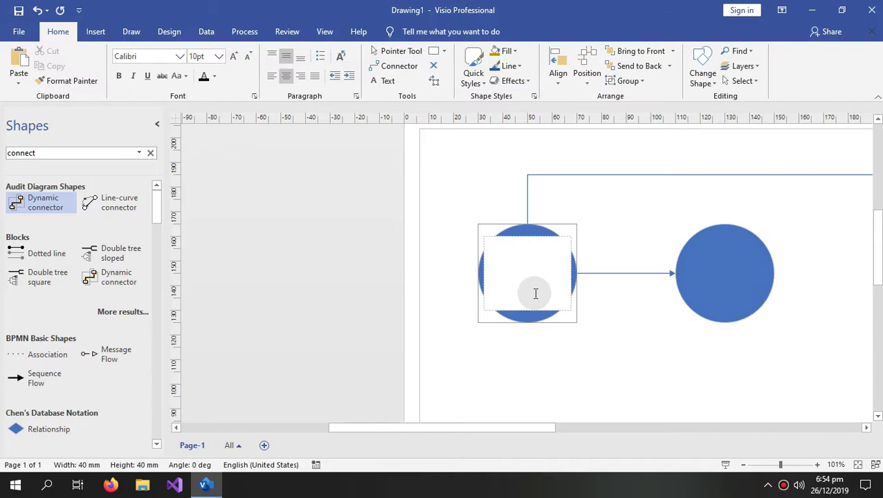
{"action": "type", "text": "a"}
{"action": "left_click_drag", "start_coordinate": [524, 286], "coordinate": [497, 278]}
{"action": "left_click", "coordinate": [219, 56]}
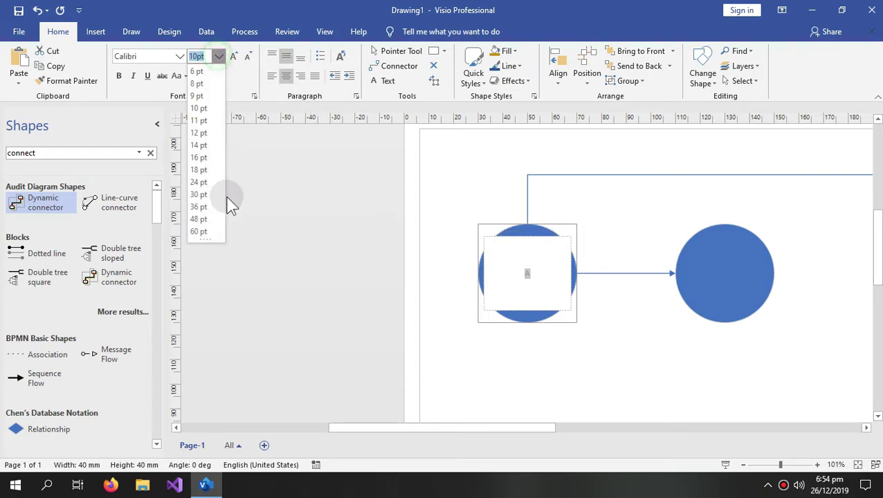
{"action": "left_click", "coordinate": [207, 181]}
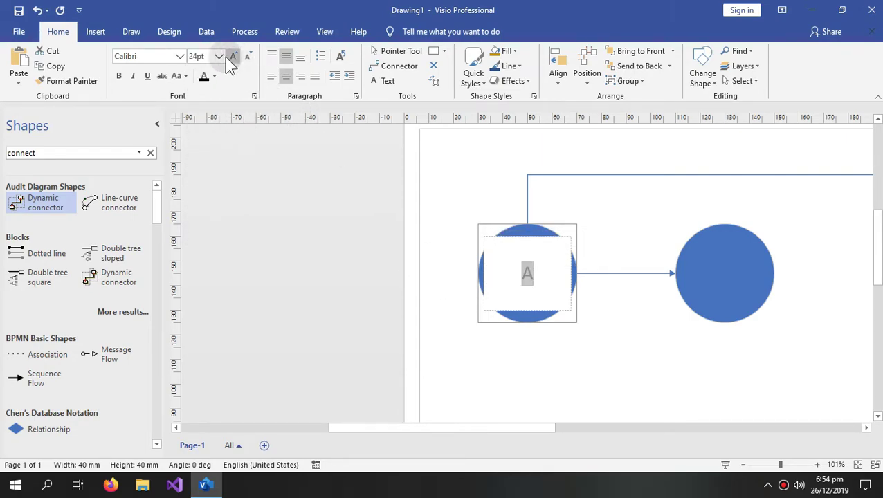
{"action": "left_click", "coordinate": [219, 56]}
{"action": "left_click", "coordinate": [208, 202]}
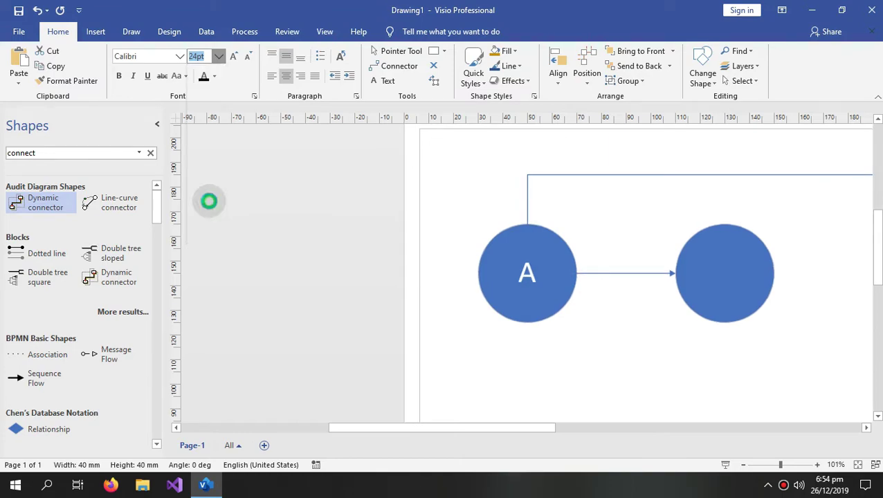
{"action": "left_click", "coordinate": [297, 232]}
{"action": "key", "text": "ctrl+shift+w"}
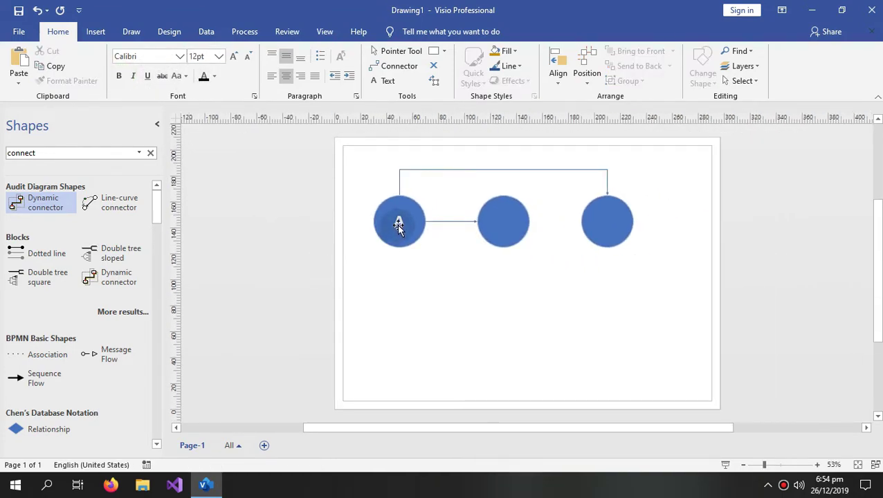
Label the second circle "B" and format the letter as 36 pt bold
{"action": "left_click", "coordinate": [504, 223]}
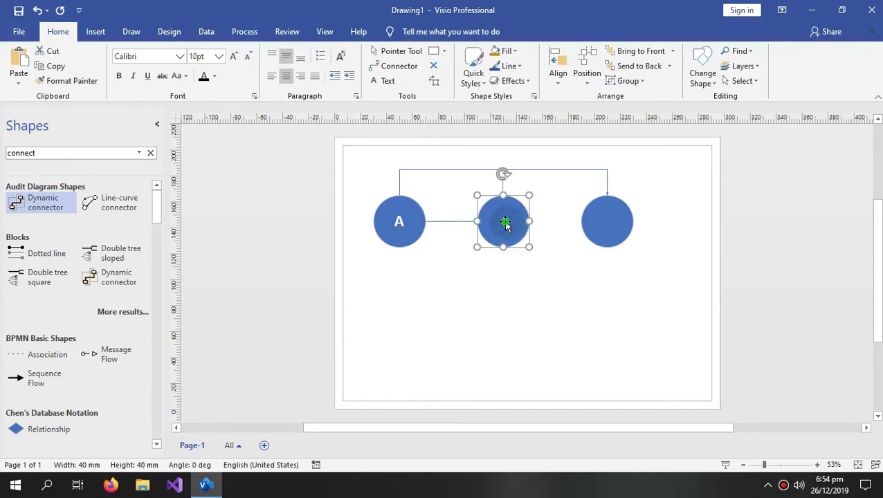
{"action": "double_click", "coordinate": [505, 223]}
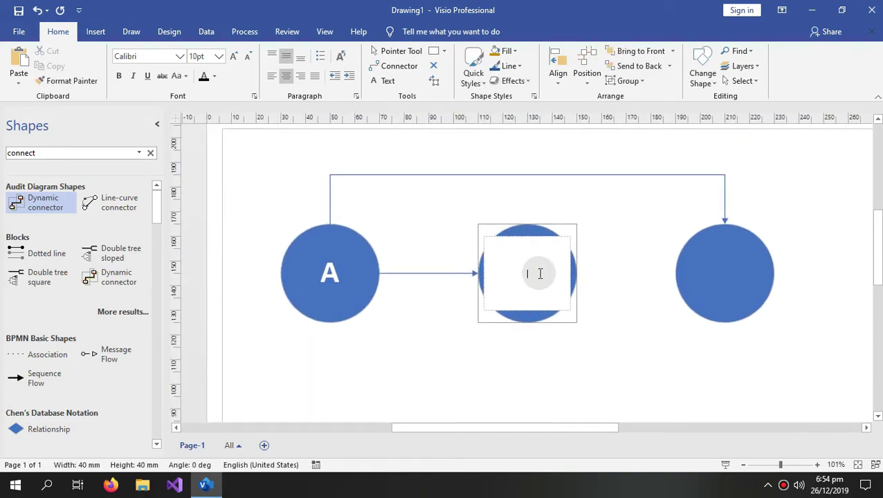
{"action": "left_click_drag", "start_coordinate": [540, 273], "coordinate": [507, 264]}
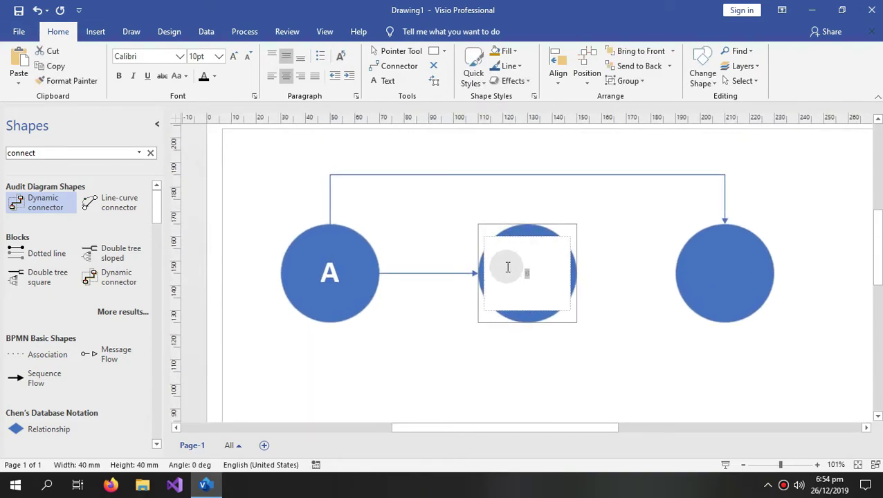
{"action": "left_click", "coordinate": [219, 57]}
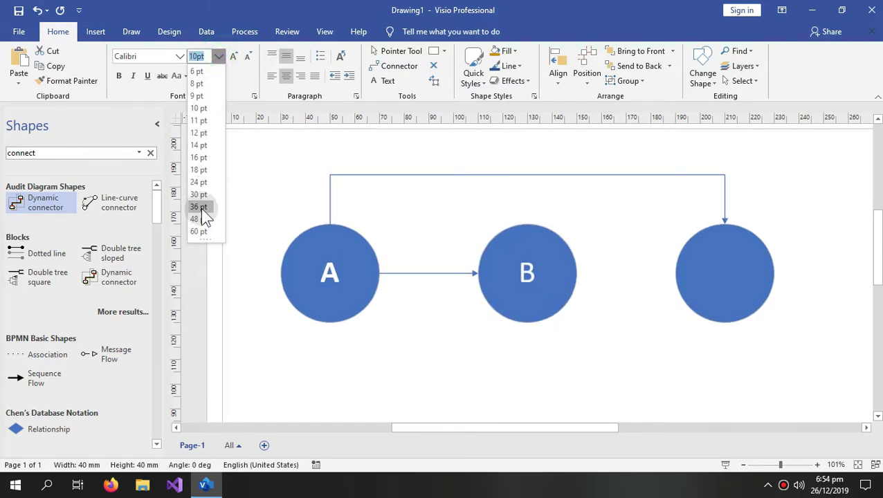
{"action": "left_click", "coordinate": [199, 207]}
{"action": "left_click", "coordinate": [118, 75]}
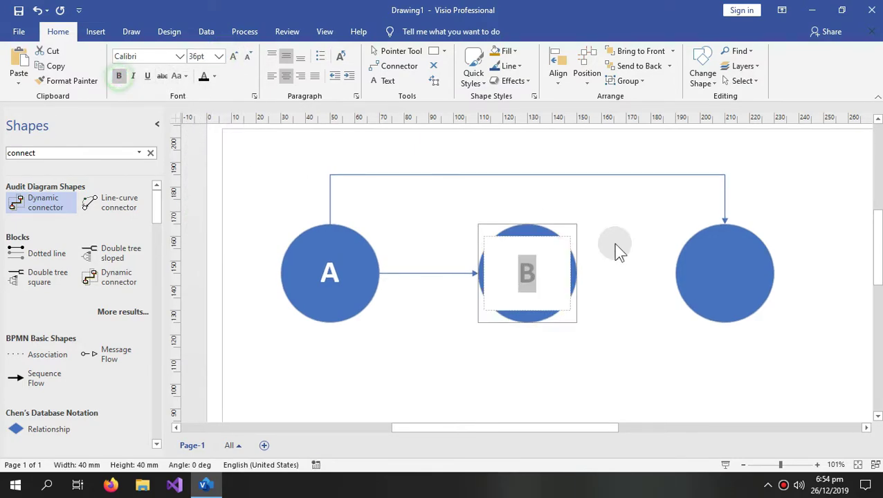
Label the third circle "C" and format the letter as 36 pt bold
{"action": "double_click", "coordinate": [722, 276]}
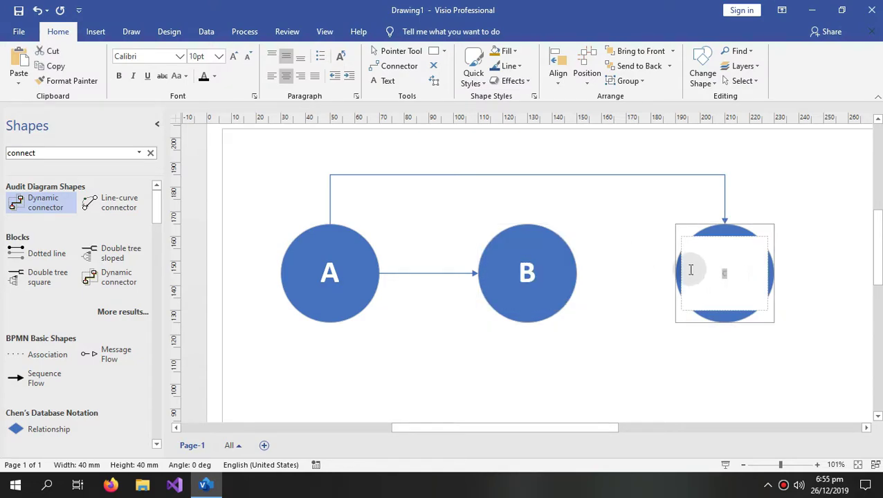
{"action": "left_click", "coordinate": [219, 57]}
{"action": "left_click", "coordinate": [198, 207]}
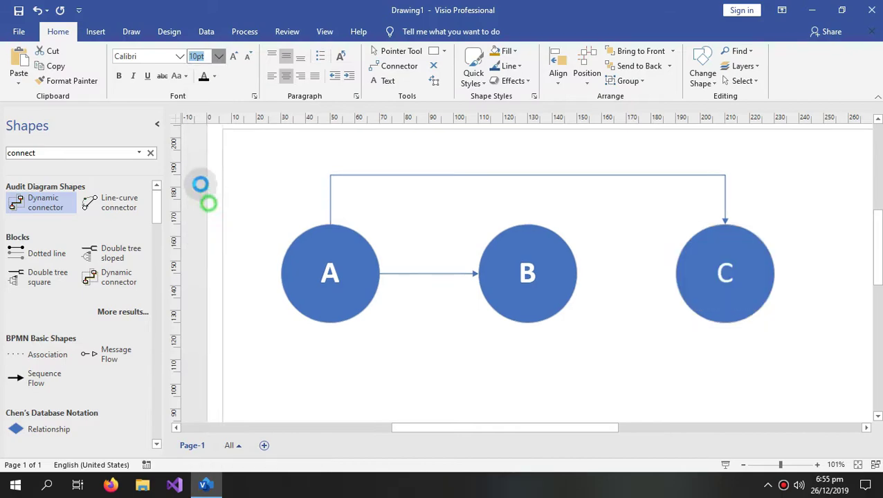
{"action": "left_click", "coordinate": [118, 76]}
{"action": "left_click", "coordinate": [447, 364]}
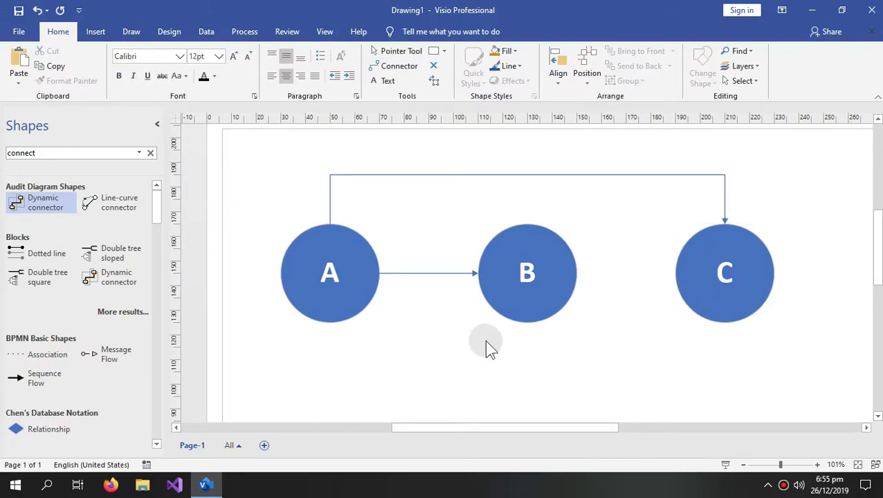
Duplicate the straight A-to-B connector and attach the copy from circle B's side to circle C's side
{"action": "left_click", "coordinate": [371, 285]}
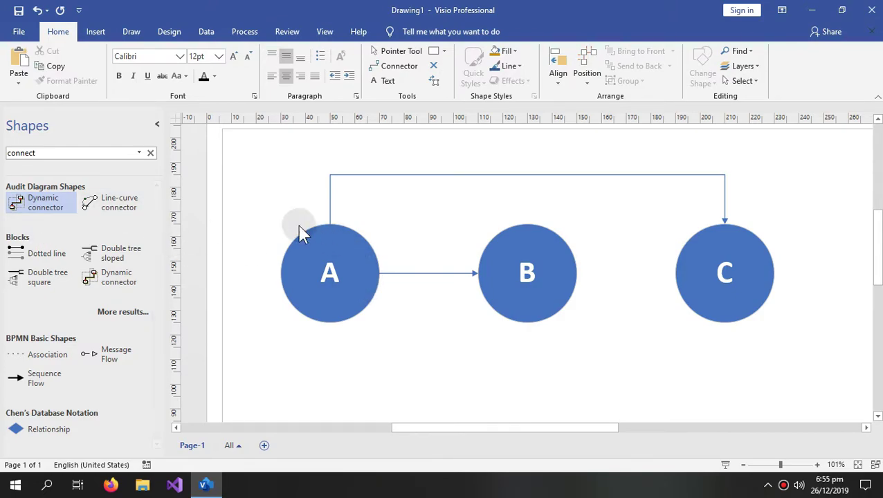
{"action": "left_click", "coordinate": [450, 273]}
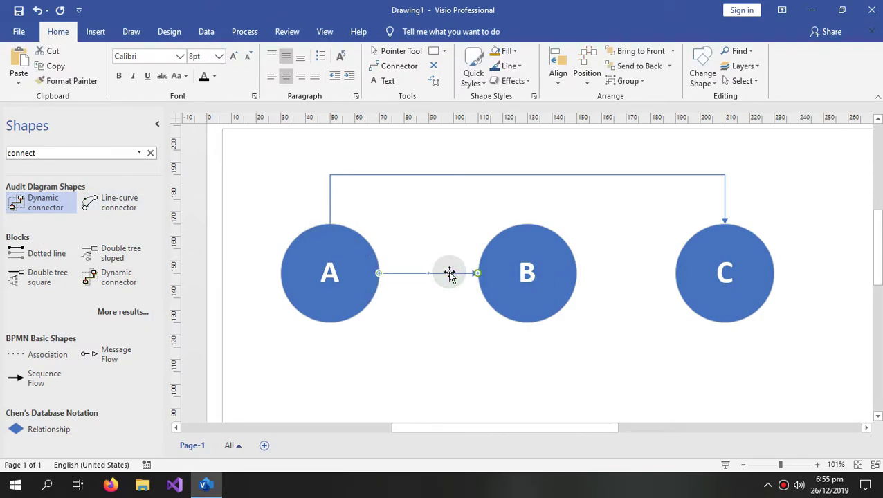
{"action": "left_click_drag", "start_coordinate": [449, 273], "coordinate": [647, 279]}
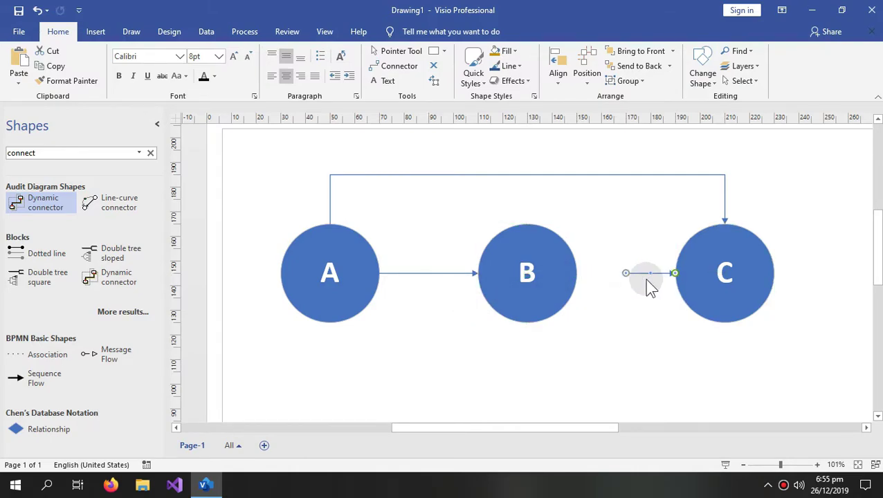
{"action": "left_click_drag", "start_coordinate": [640, 275], "coordinate": [577, 273]}
{"action": "left_click", "coordinate": [620, 329]}
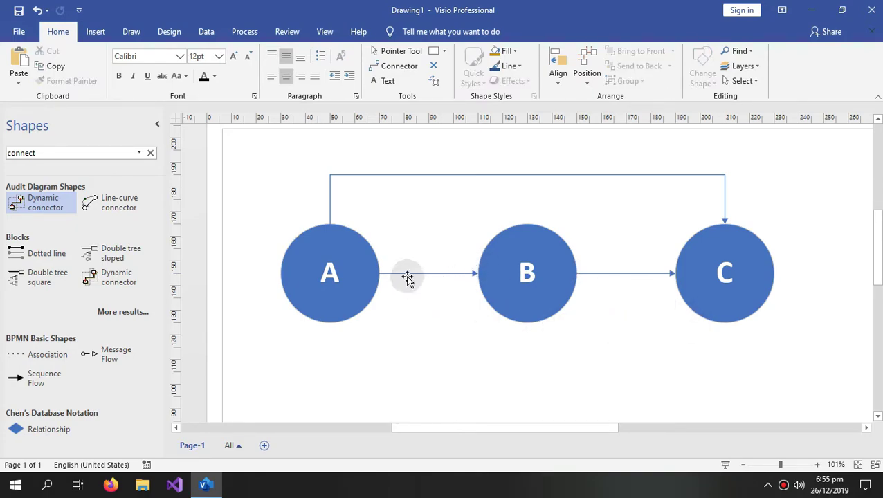
{"action": "left_click", "coordinate": [349, 263]}
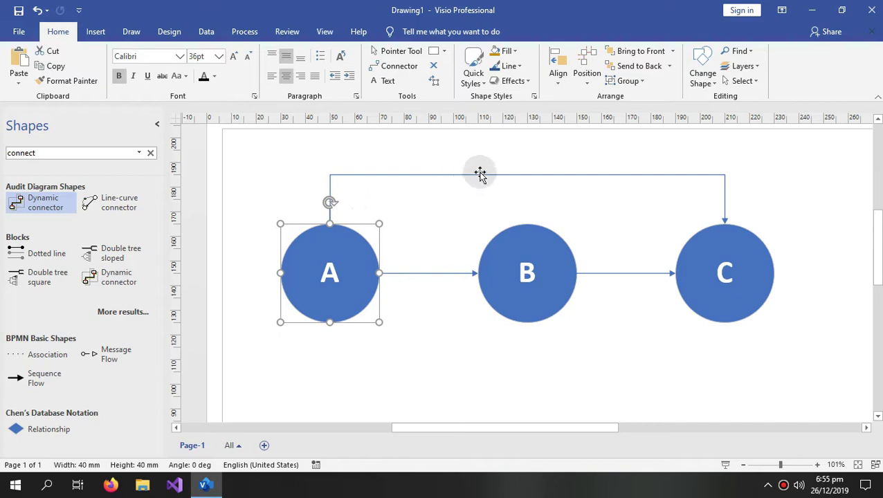
{"action": "left_click", "coordinate": [686, 225]}
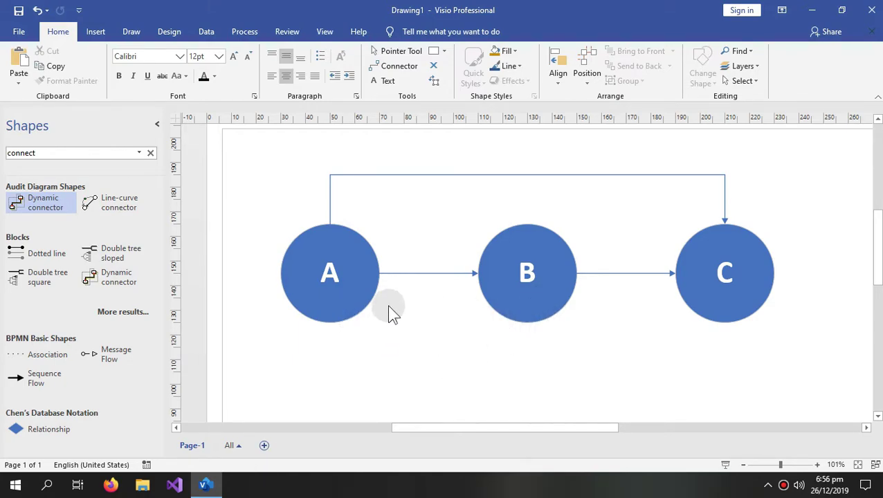
{"action": "left_click", "coordinate": [398, 56]}
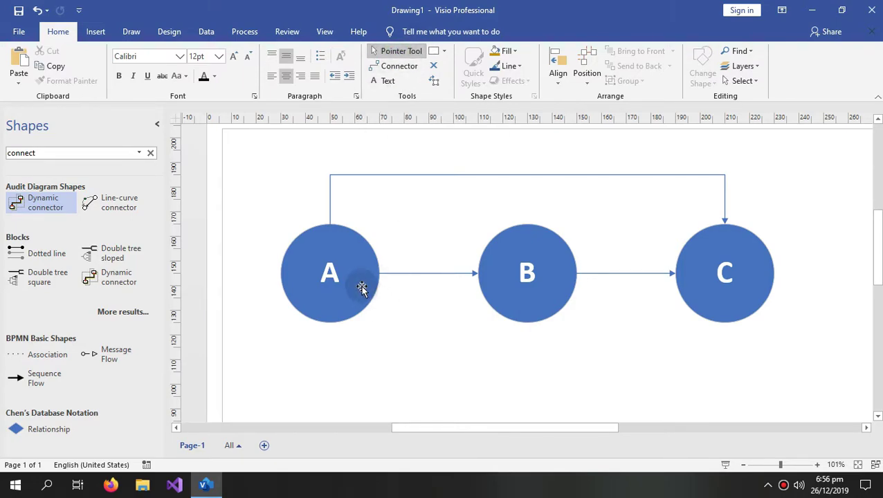
{"action": "left_click", "coordinate": [355, 278]}
{"action": "mouse_move", "coordinate": [361, 273]}
{"action": "left_mouse_down"}
{"action": "mouse_move", "coordinate": [356, 258]}
{"action": "mouse_move", "coordinate": [351, 312]}
{"action": "mouse_move", "coordinate": [315, 283]}
{"action": "mouse_move", "coordinate": [357, 278]}
{"action": "left_mouse_up"}
{"action": "left_click", "coordinate": [440, 360]}
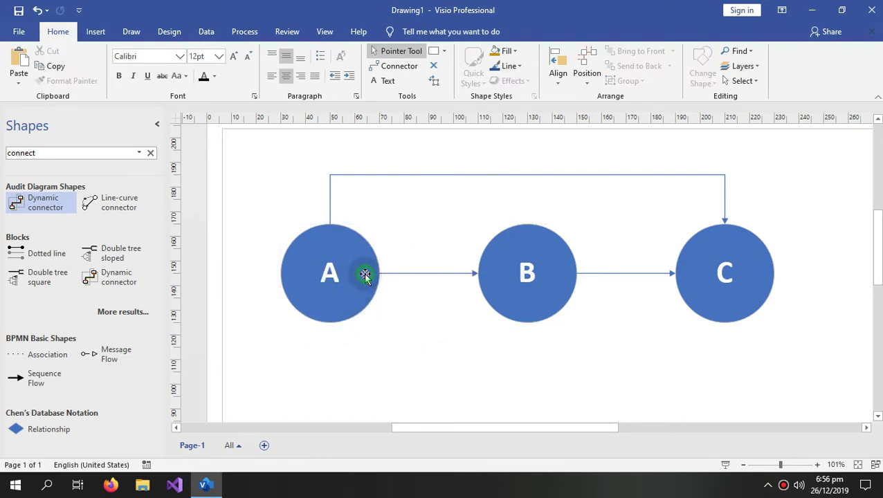
Fill circle A with the darkest green theme color
{"action": "left_click", "coordinate": [365, 274]}
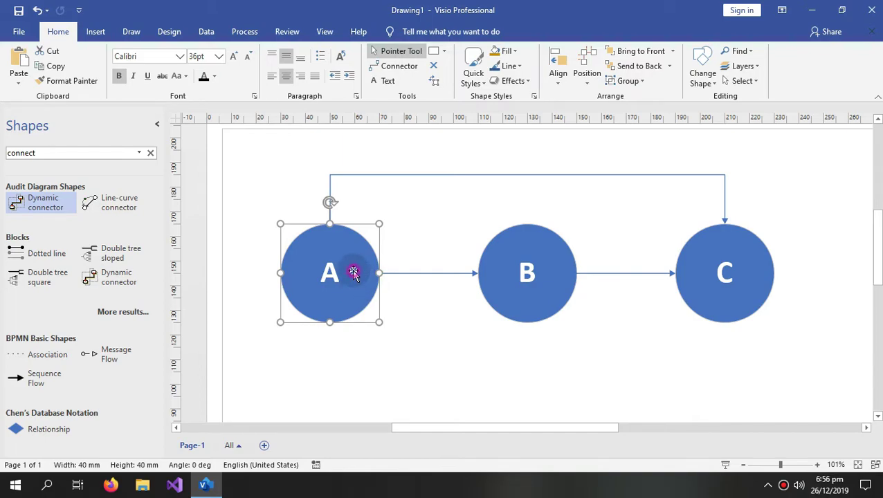
{"action": "right_click", "coordinate": [354, 273]}
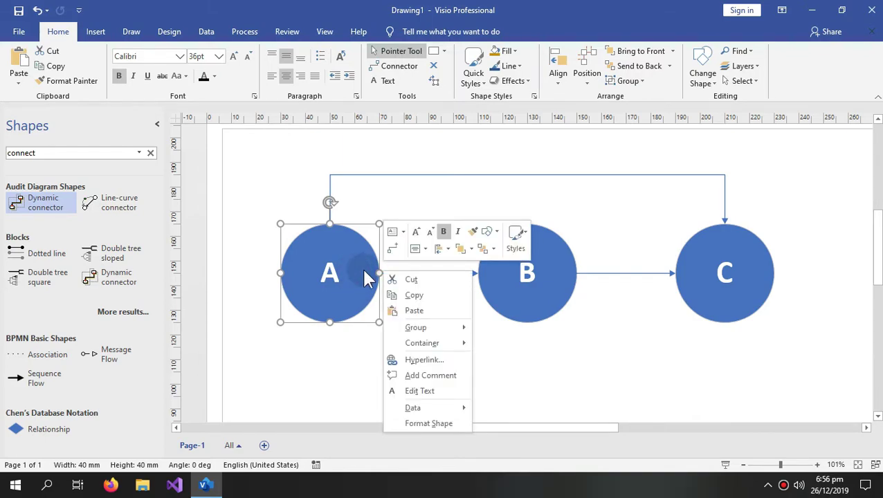
{"action": "left_click", "coordinate": [509, 52]}
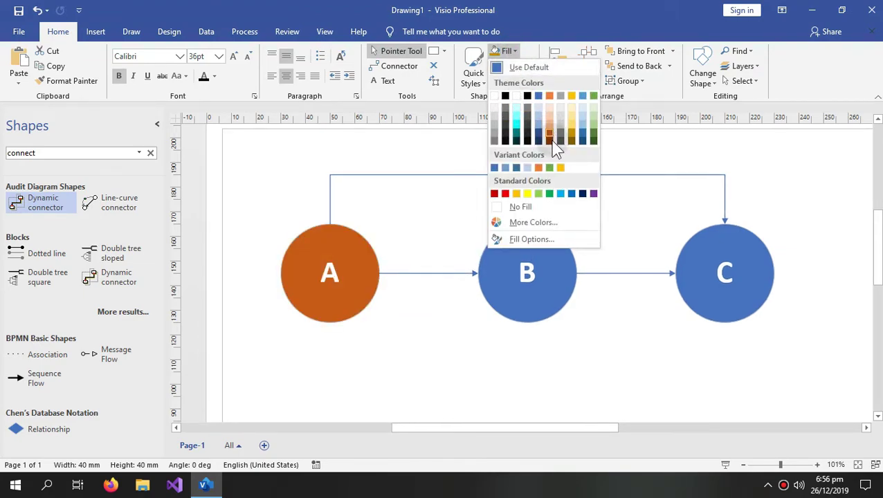
{"action": "left_click", "coordinate": [592, 137]}
Fill circle B with the darkest orange (brown) theme color
{"action": "left_click", "coordinate": [546, 259]}
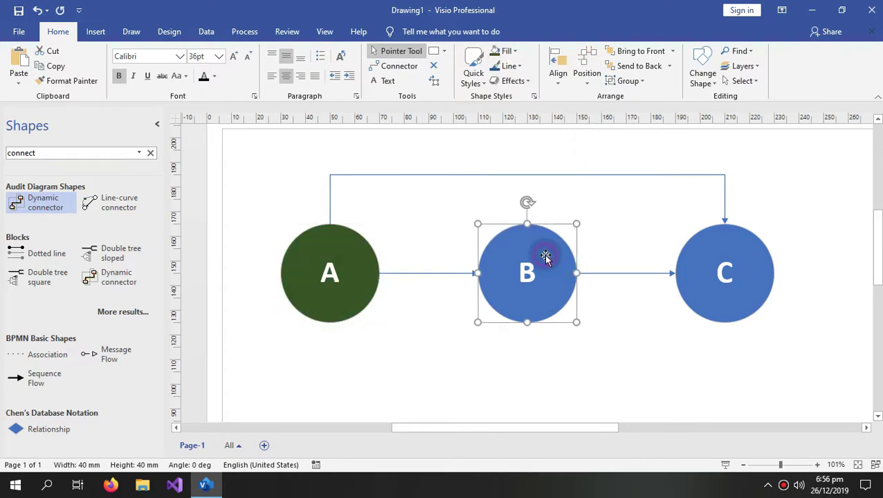
{"action": "right_click", "coordinate": [546, 257]}
{"action": "left_click", "coordinate": [511, 51]}
{"action": "left_click", "coordinate": [511, 51]}
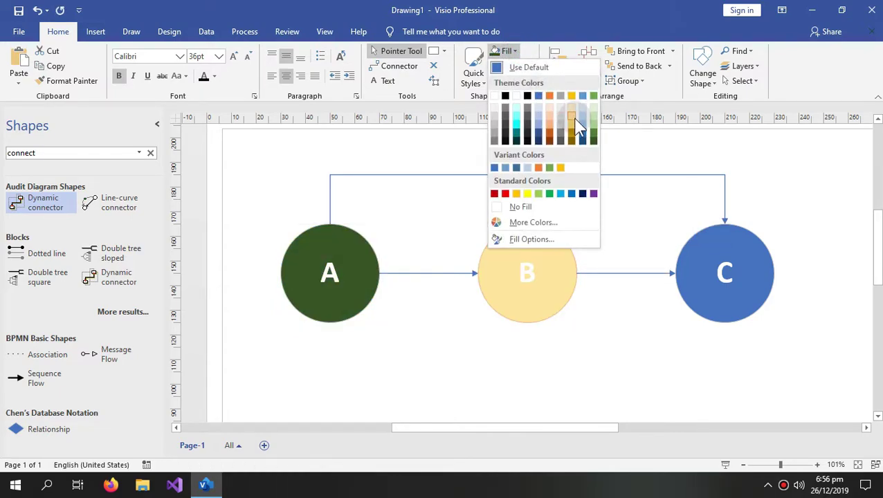
{"action": "left_click", "coordinate": [549, 137]}
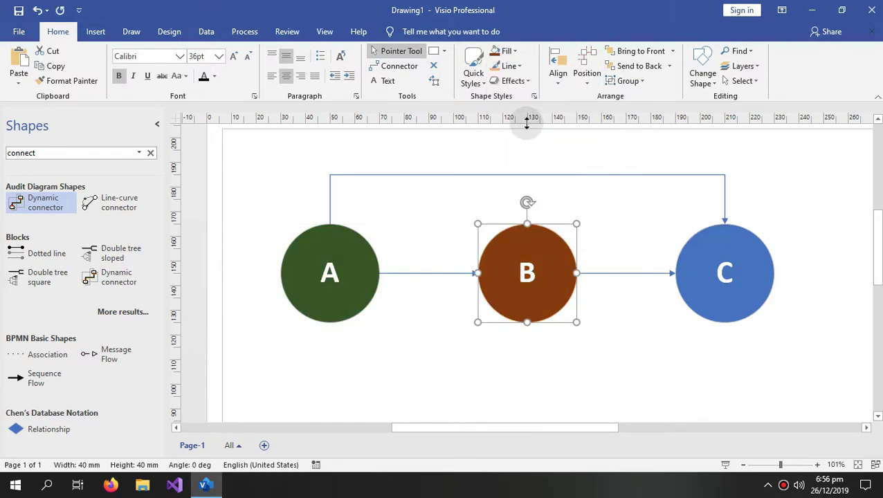
Apply the centered outer shadow effect to circle B
{"action": "left_click", "coordinate": [528, 82]}
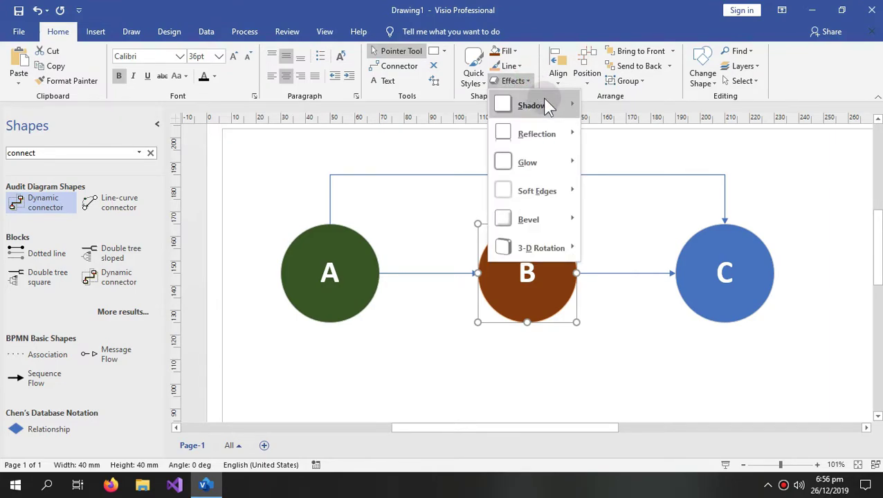
{"action": "mouse_move", "coordinate": [546, 105]}
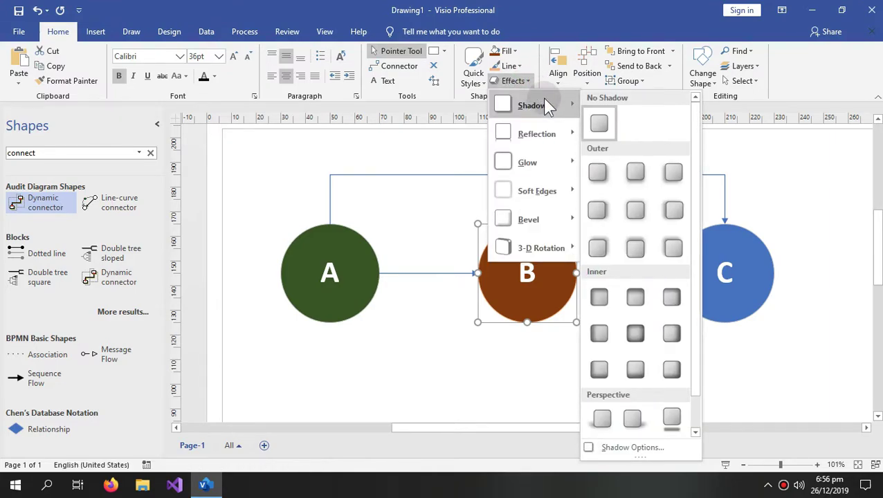
{"action": "left_click", "coordinate": [631, 212]}
{"action": "left_click", "coordinate": [623, 335]}
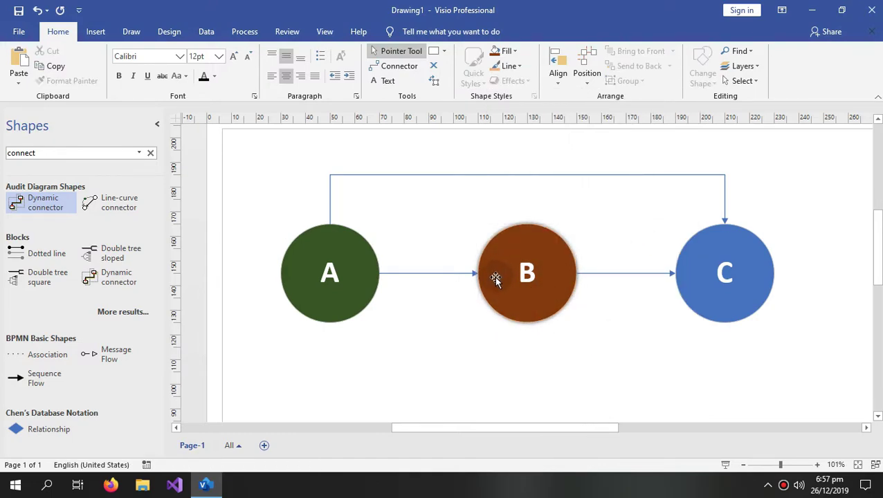
Apply the centered outer shadow effect to the right-angle connector running from circle A to circle C
{"action": "left_click", "coordinate": [462, 177]}
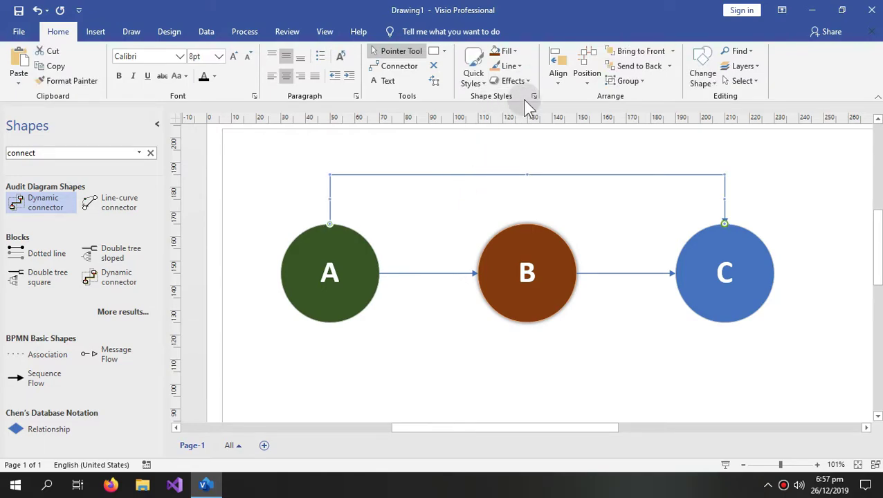
{"action": "left_click", "coordinate": [529, 83]}
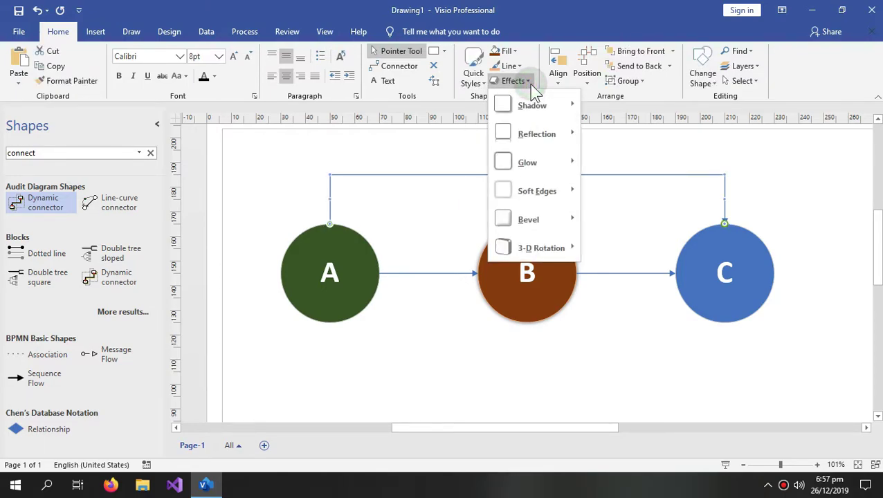
{"action": "mouse_move", "coordinate": [554, 109]}
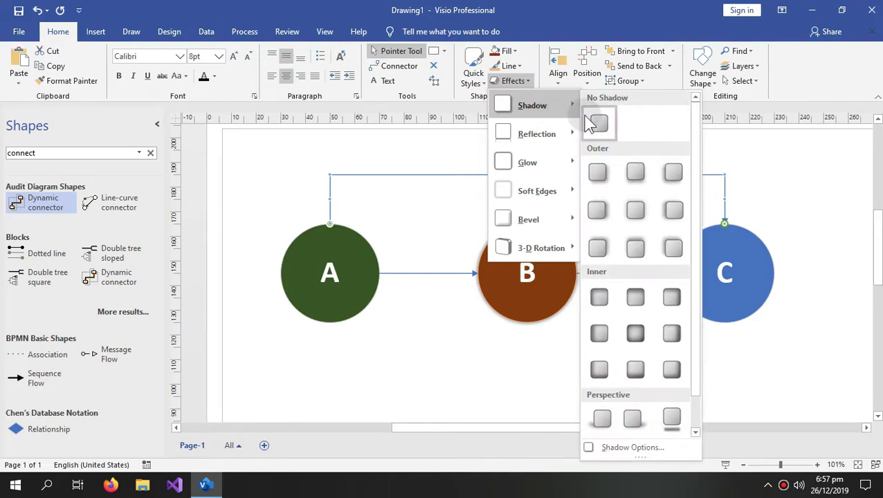
{"action": "left_click", "coordinate": [649, 212]}
{"action": "left_click", "coordinate": [431, 220]}
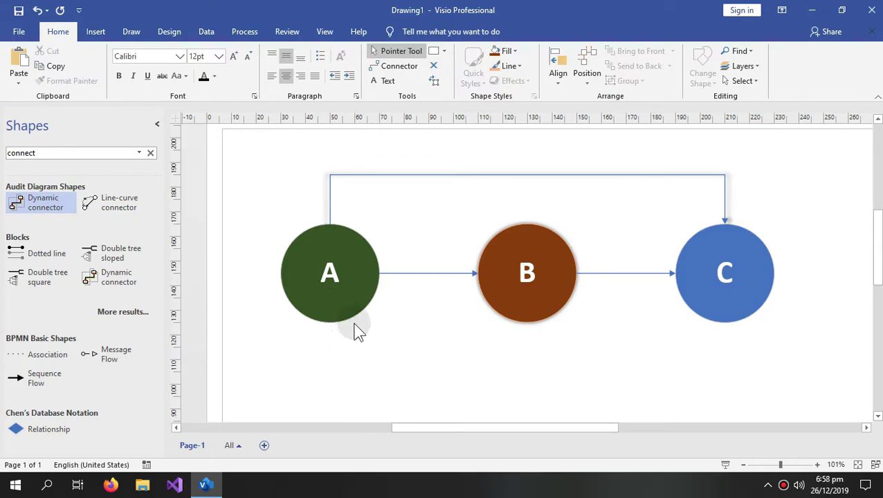
Change the font color of the letter "A" in the first circle to light aqua
{"action": "double_click", "coordinate": [330, 272]}
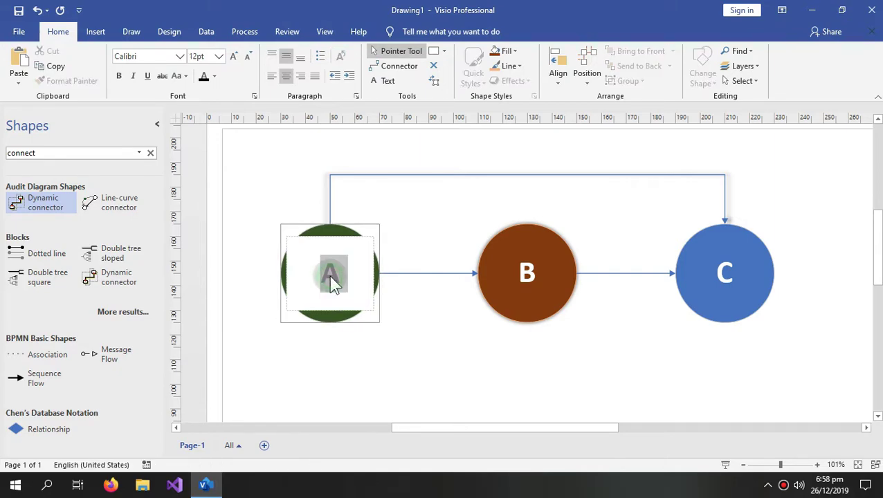
{"action": "left_click", "coordinate": [329, 276]}
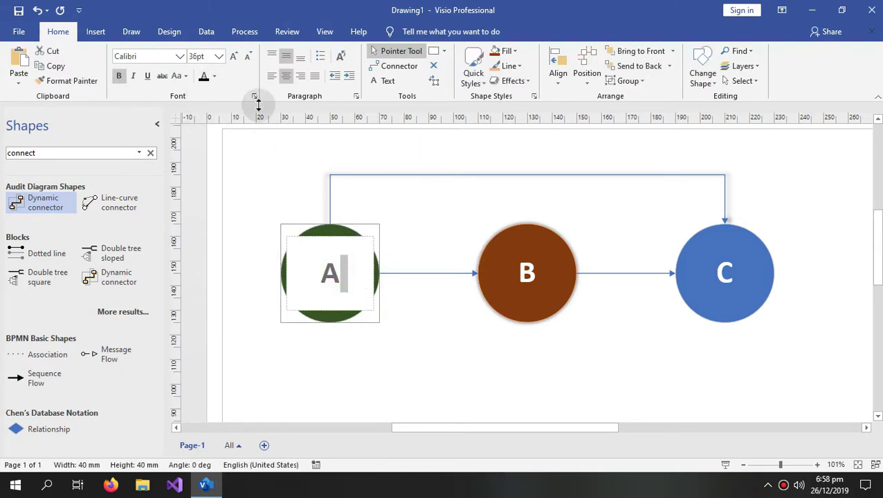
{"action": "left_click", "coordinate": [338, 273]}
{"action": "double_click", "coordinate": [336, 272]}
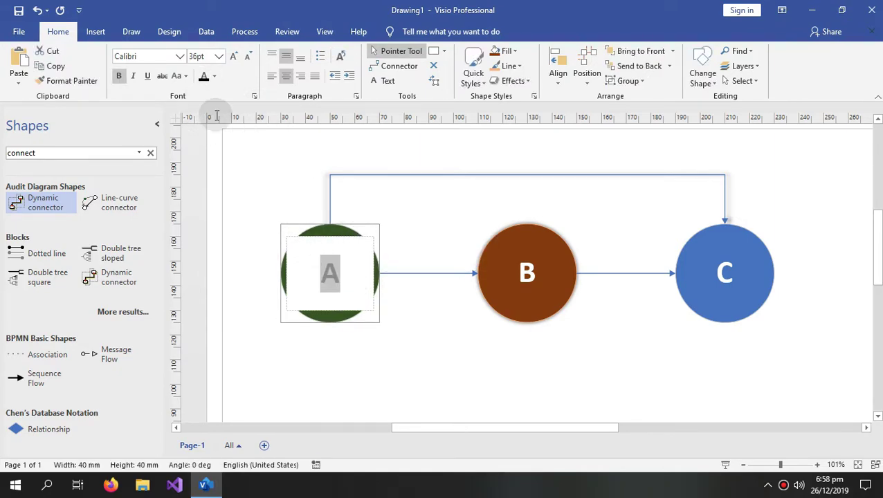
{"action": "left_click", "coordinate": [214, 76]}
{"action": "left_click", "coordinate": [225, 149]}
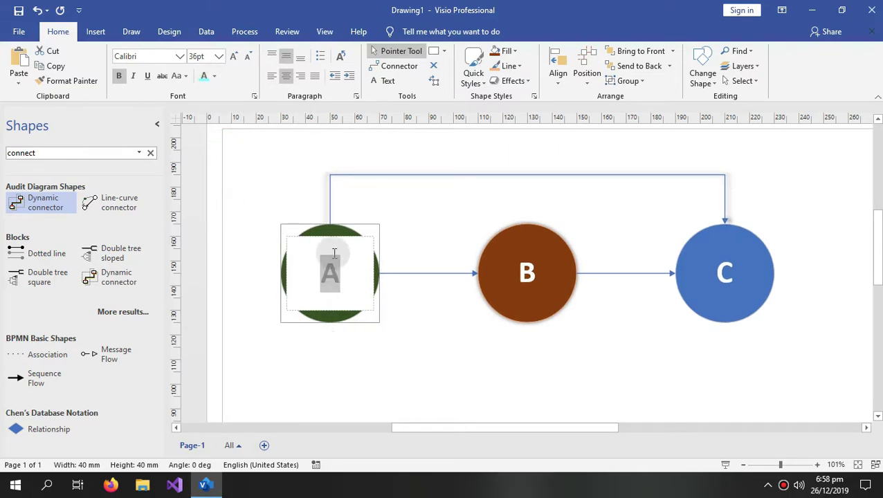
{"action": "left_click", "coordinate": [513, 382]}
{"action": "left_click_drag", "start_coordinate": [779, 465], "coordinate": [776, 465]}
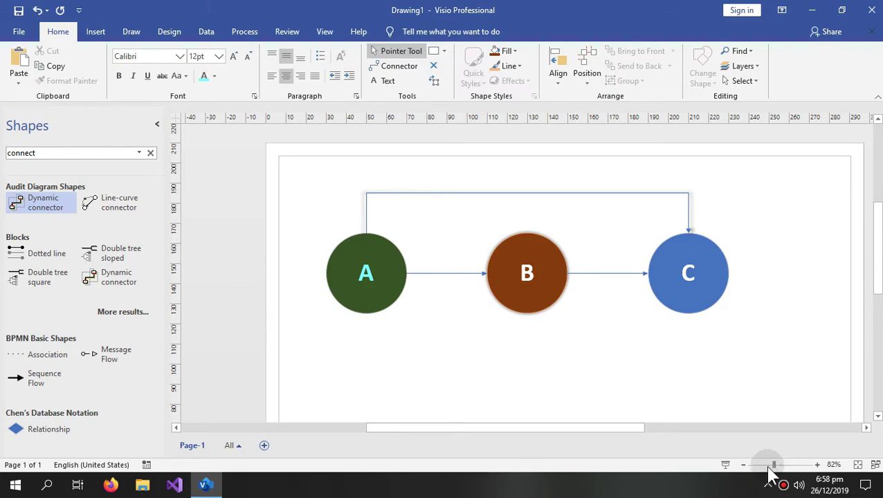
{"action": "left_click", "coordinate": [492, 374]}
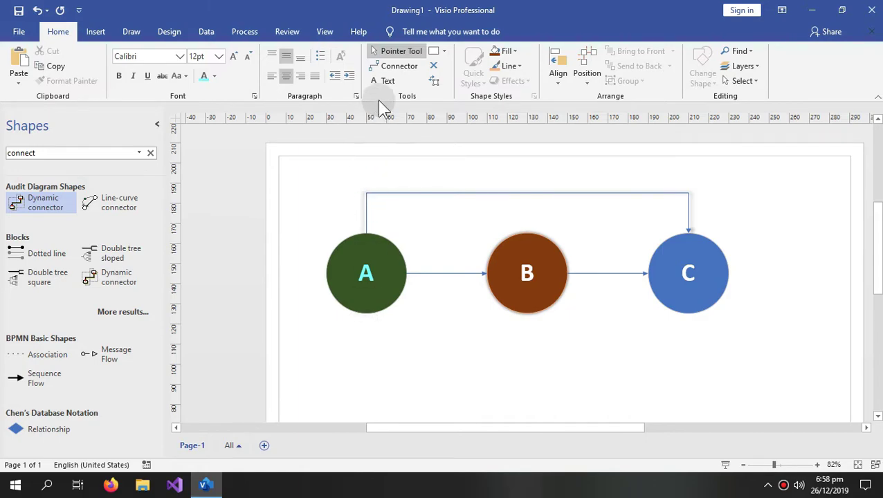
Add a text box about 25 mm wide and 10 mm high below circle A containing the text "45"
{"action": "left_click", "coordinate": [388, 82]}
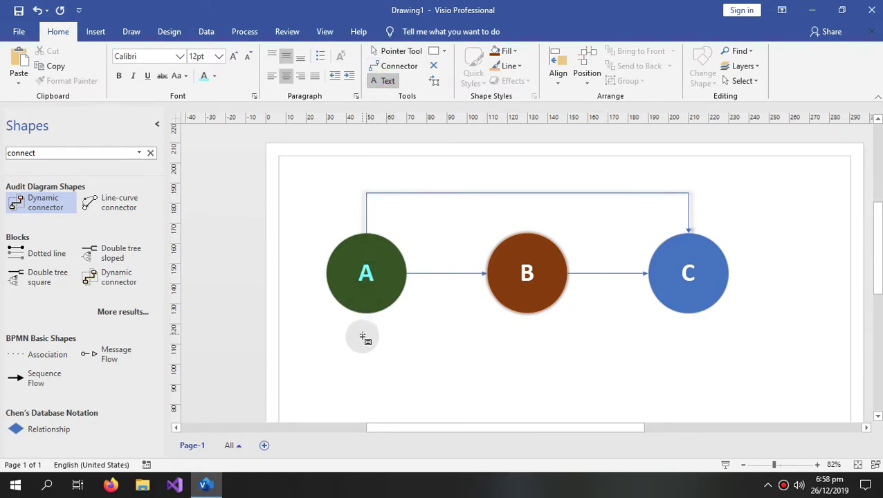
{"action": "left_click_drag", "start_coordinate": [347, 326], "coordinate": [397, 344]}
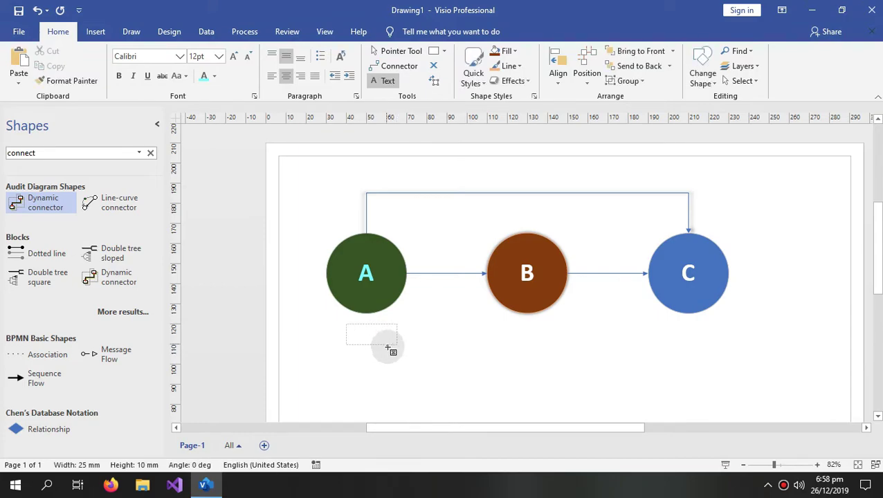
{"action": "type", "text": "45"}
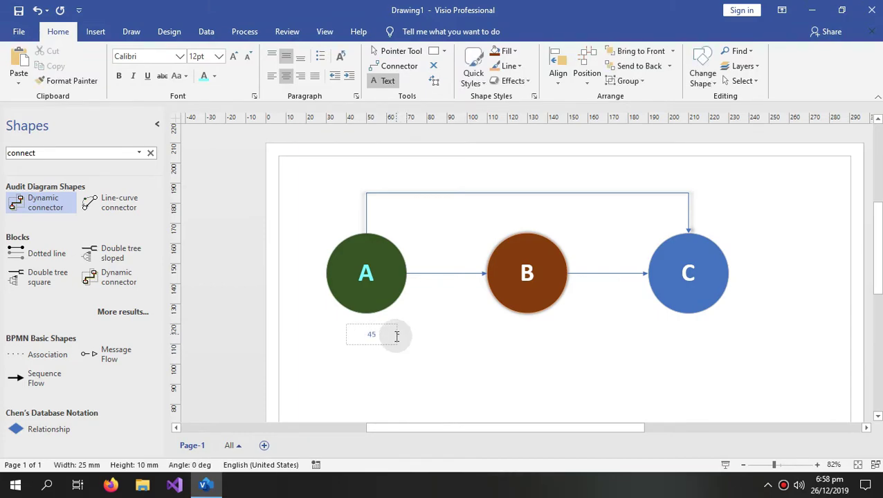
Set the font size of the text "45" below circle A to 30 pt
{"action": "left_click_drag", "start_coordinate": [382, 340], "coordinate": [365, 335]}
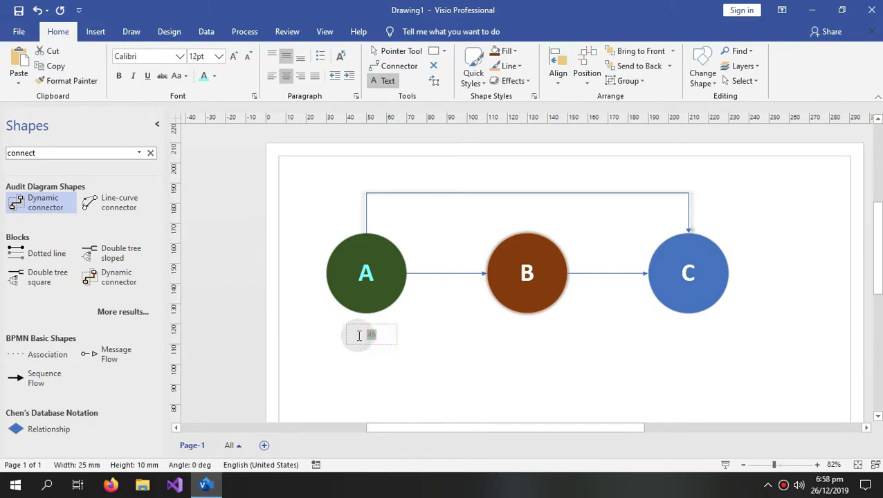
{"action": "left_click", "coordinate": [218, 58]}
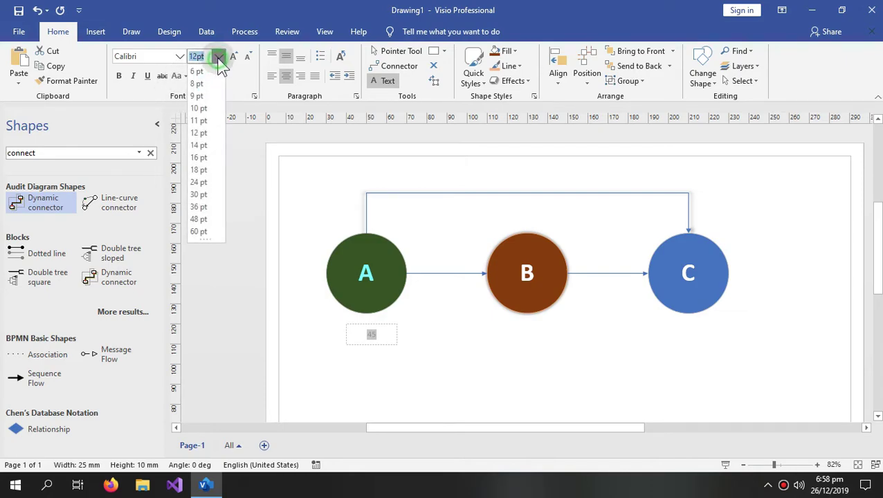
{"action": "left_click", "coordinate": [206, 196]}
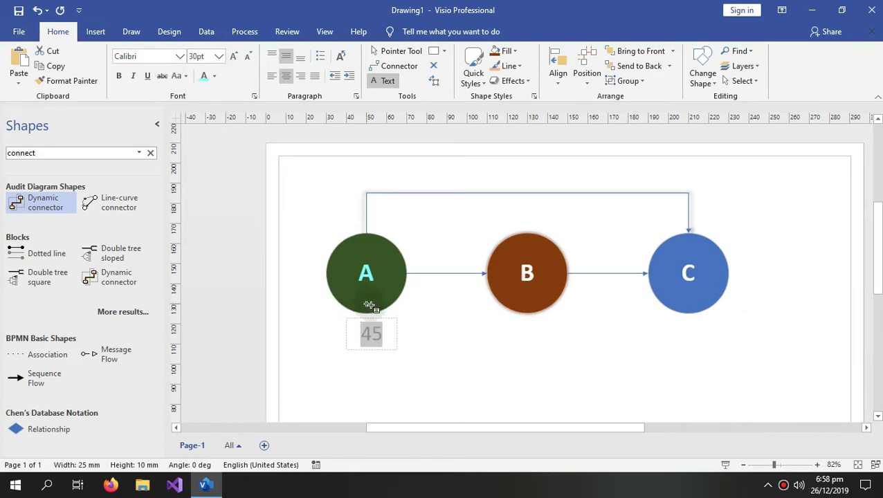
Move the "45" text box up so it sits centered directly beneath circle A, and deselect it
{"action": "left_click", "coordinate": [396, 50]}
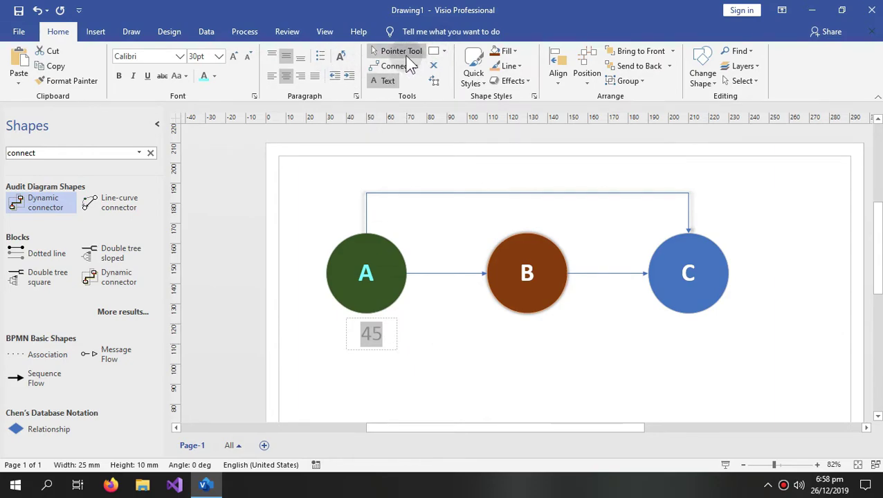
{"action": "left_click", "coordinate": [383, 328]}
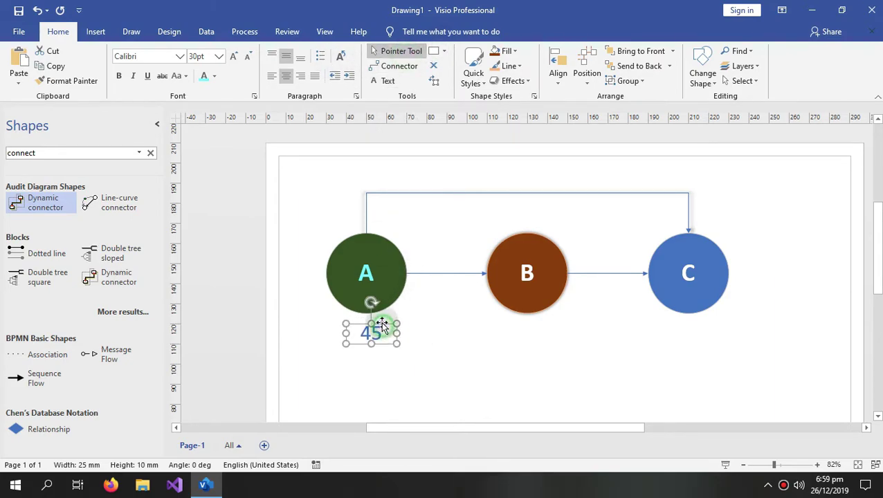
{"action": "left_click", "coordinate": [429, 317]}
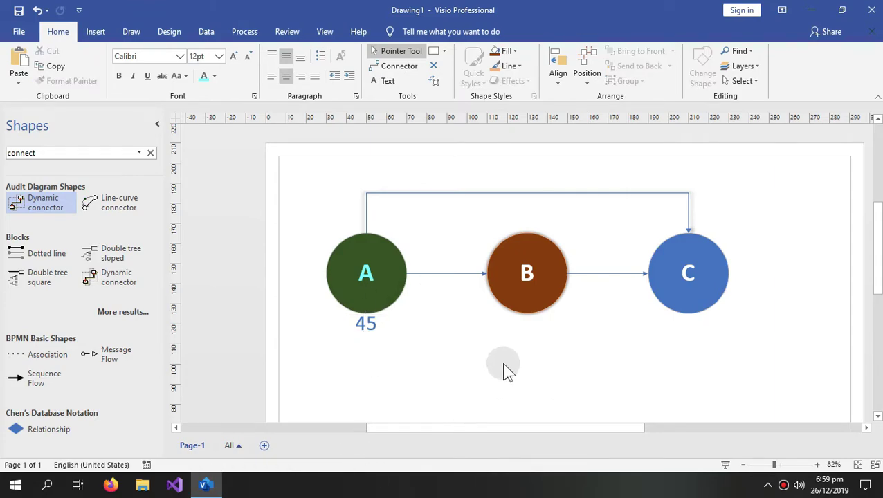
Resize the page to fit the drawing
{"action": "left_click", "coordinate": [95, 32]}
{"action": "left_click", "coordinate": [169, 33]}
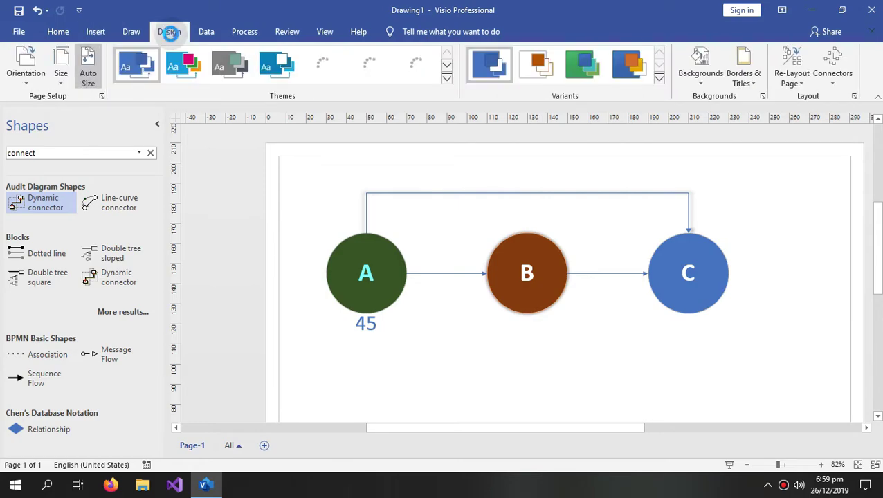
{"action": "left_click", "coordinate": [62, 84]}
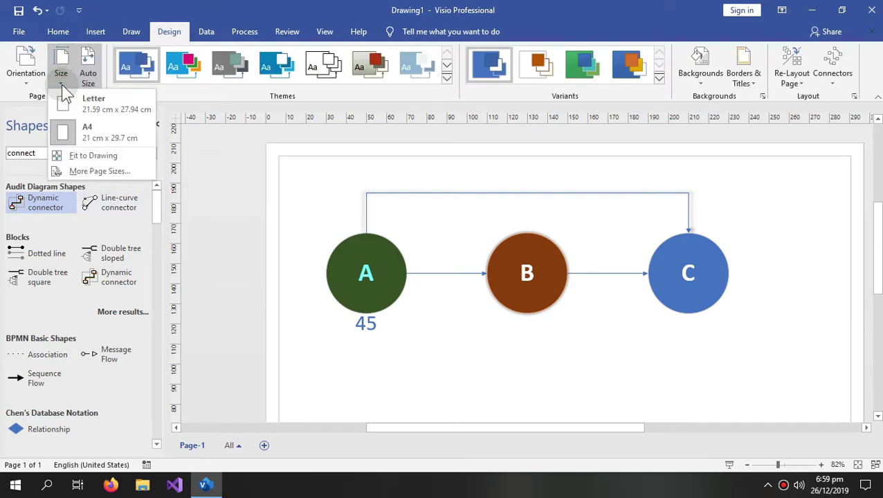
{"action": "left_click", "coordinate": [76, 156]}
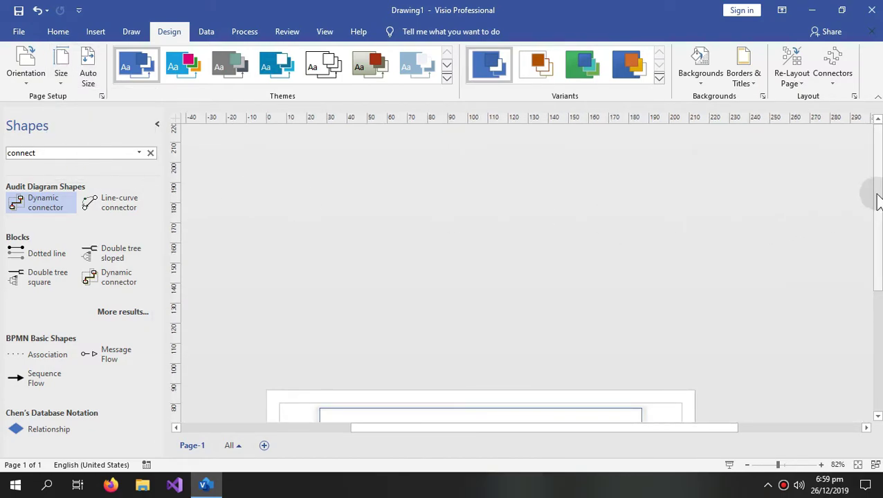
{"action": "left_click_drag", "start_coordinate": [877, 192], "coordinate": [875, 301]}
{"action": "left_click", "coordinate": [791, 214]}
{"action": "left_click", "coordinate": [417, 308]}
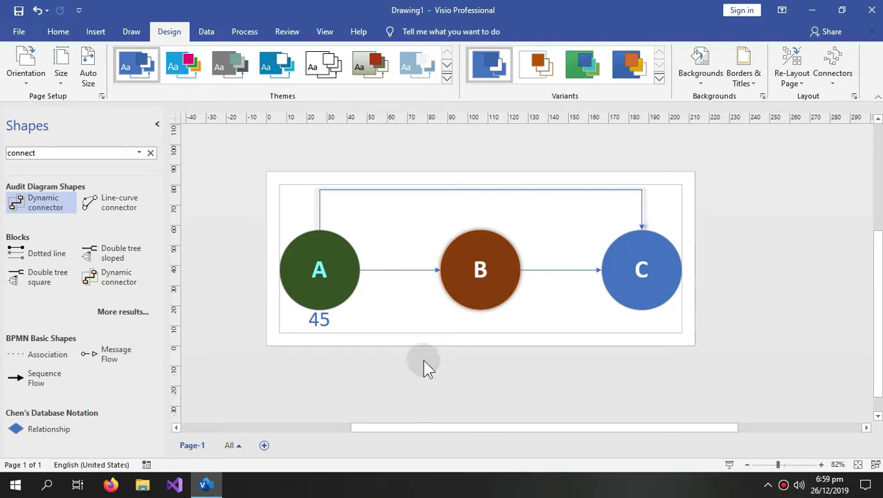
Save the drawing to the Desktop as Drawing1 in Portable Network Graphics format with the default PNG output options
{"action": "left_click", "coordinate": [18, 31]}
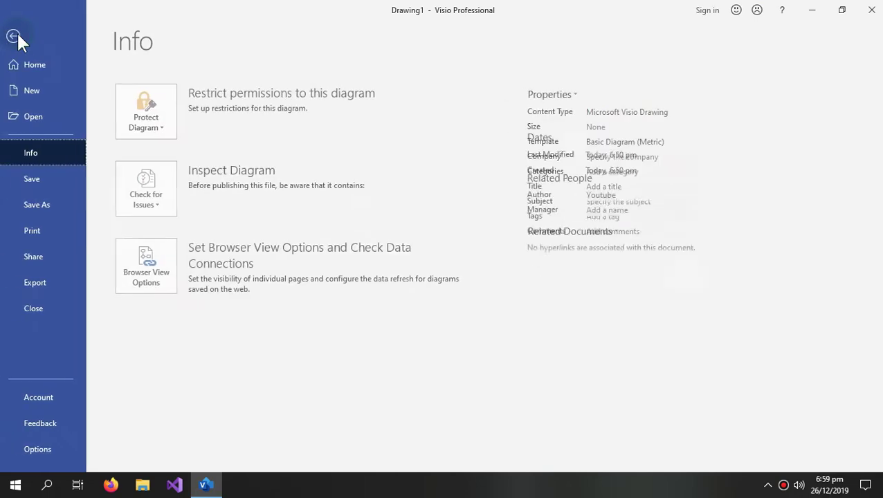
{"action": "left_click", "coordinate": [65, 198]}
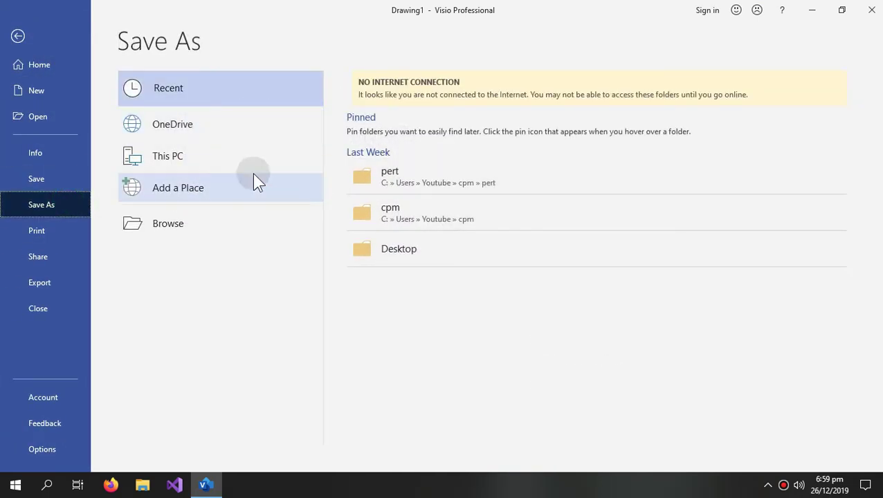
{"action": "left_click", "coordinate": [173, 229]}
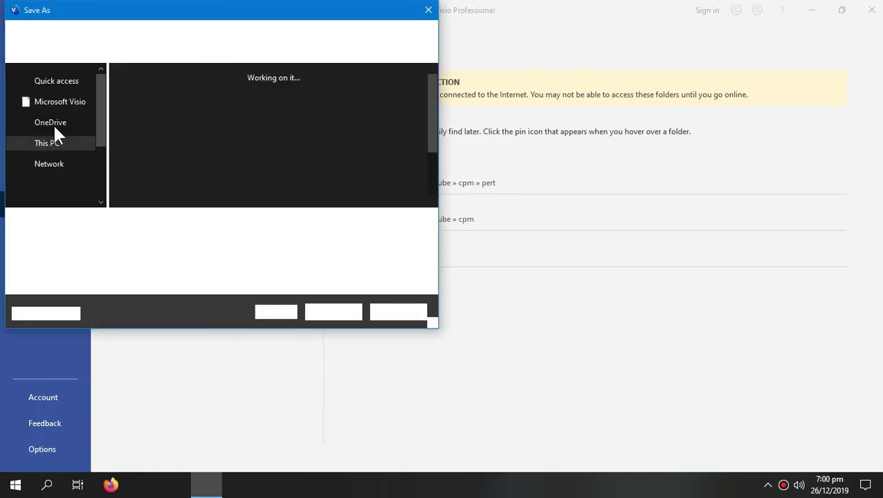
{"action": "left_click", "coordinate": [66, 107]}
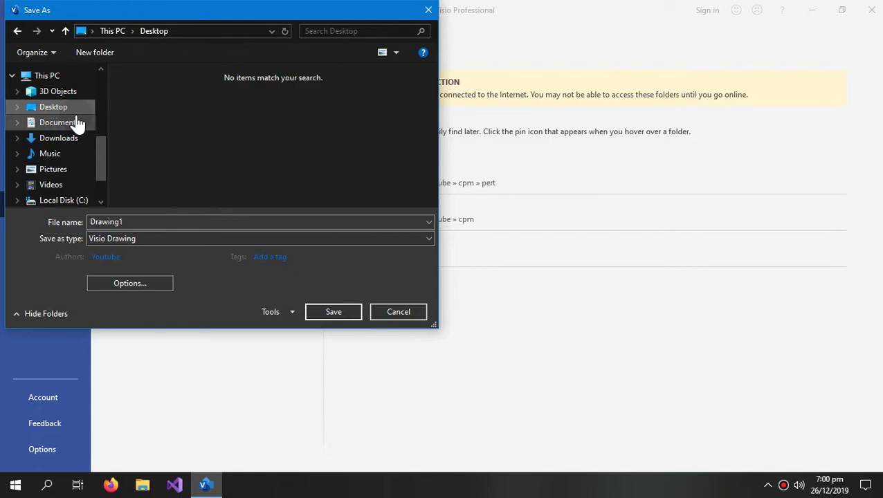
{"action": "double_click", "coordinate": [159, 221]}
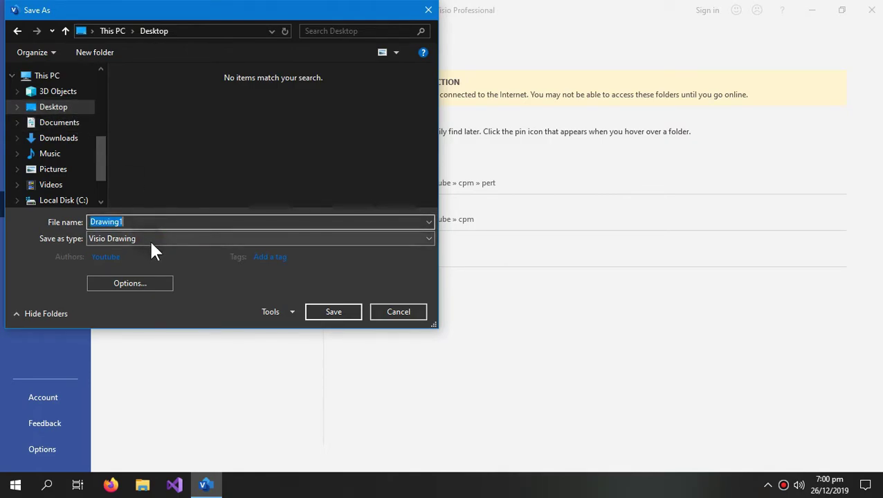
{"action": "left_click", "coordinate": [153, 238]}
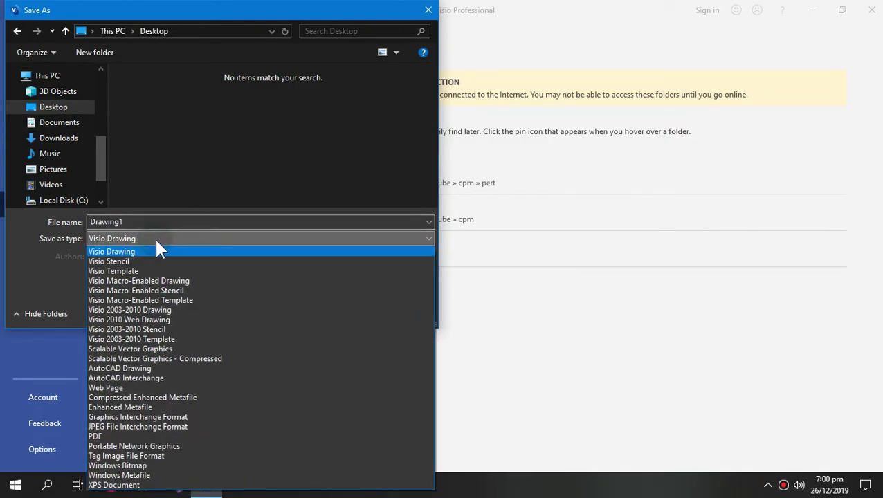
{"action": "left_click", "coordinate": [166, 445]}
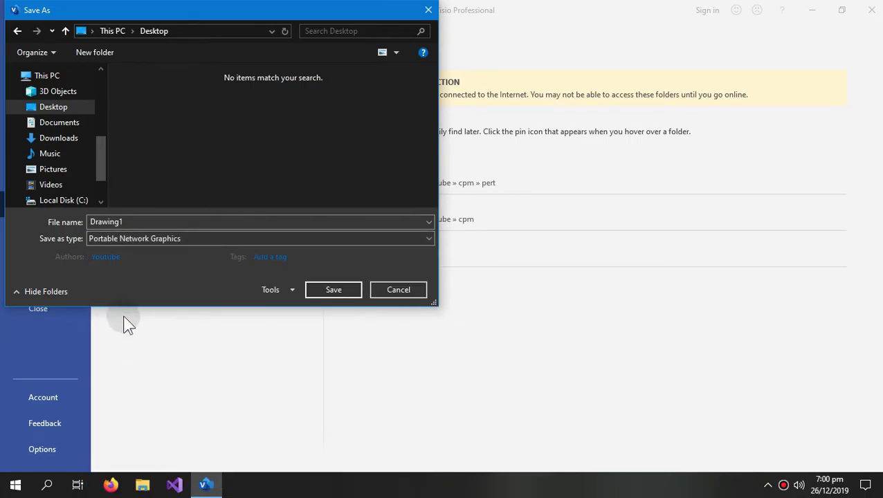
{"action": "left_click", "coordinate": [359, 296]}
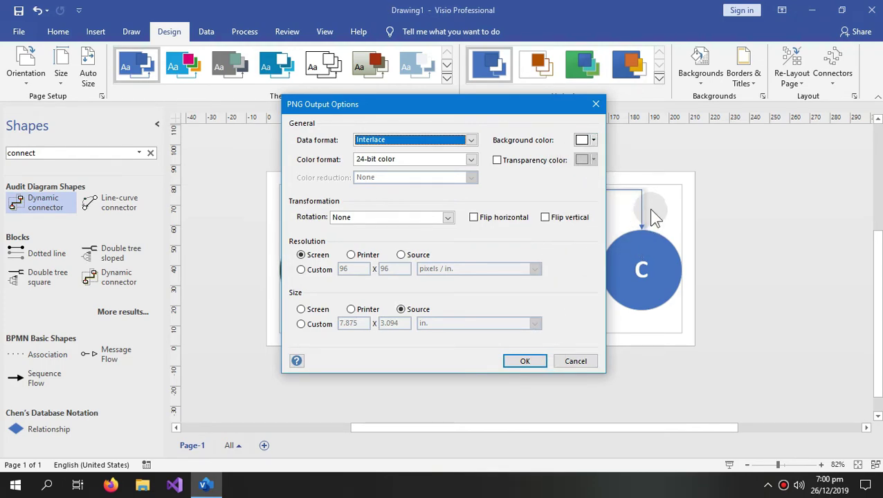
{"action": "left_click", "coordinate": [582, 141]}
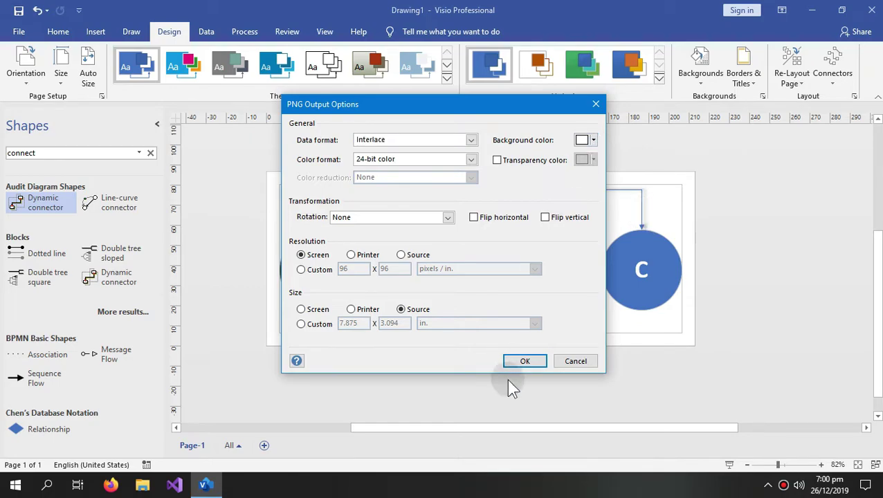
{"action": "left_click", "coordinate": [524, 362]}
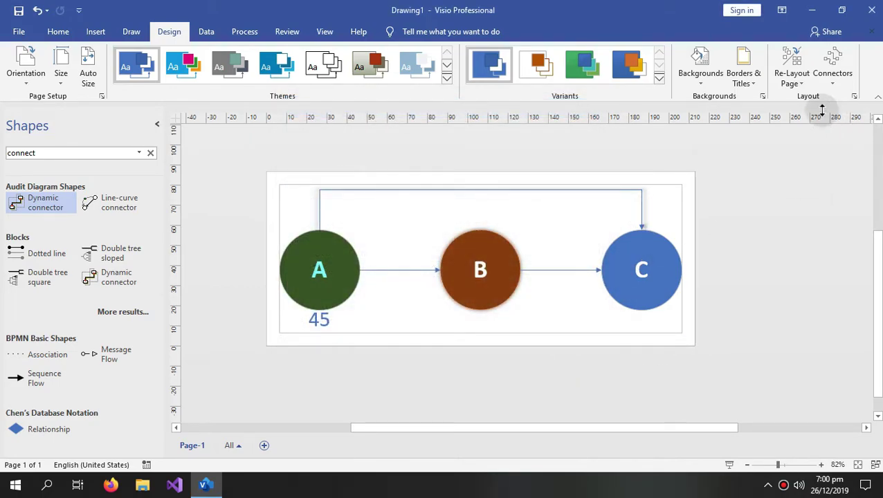
View the exported Drawing1 image from the desktop in Photos, close it and return to Visio
{"action": "left_click", "coordinate": [811, 10]}
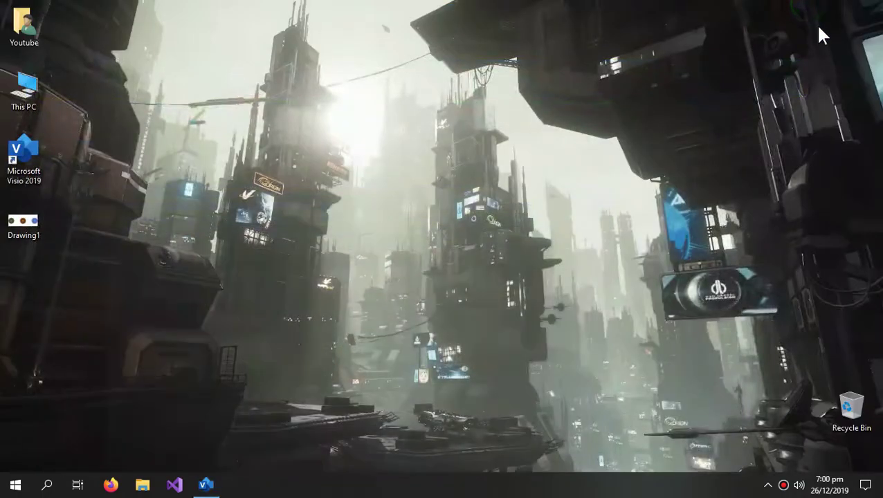
{"action": "double_click", "coordinate": [38, 228]}
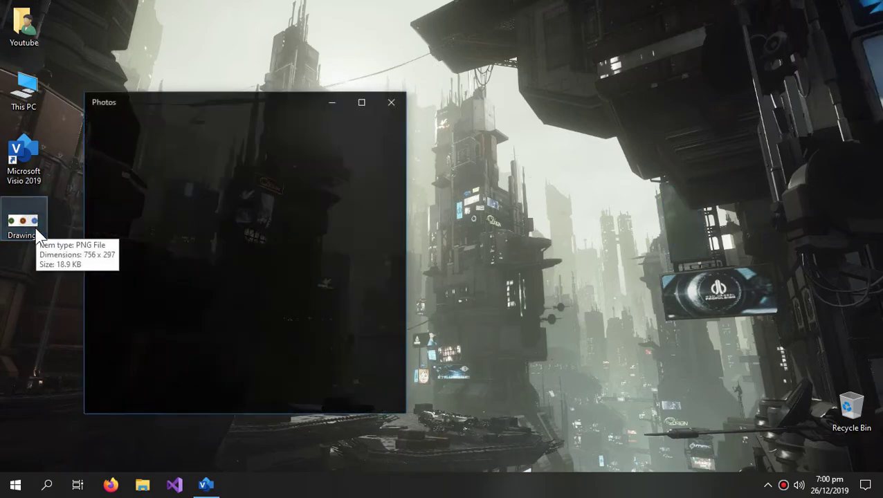
{"action": "left_click", "coordinate": [362, 103]}
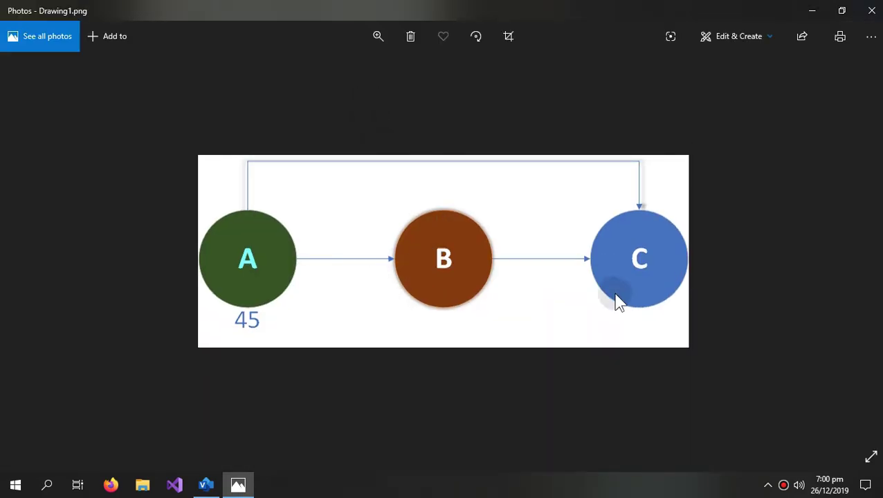
{"action": "left_click", "coordinate": [559, 311]}
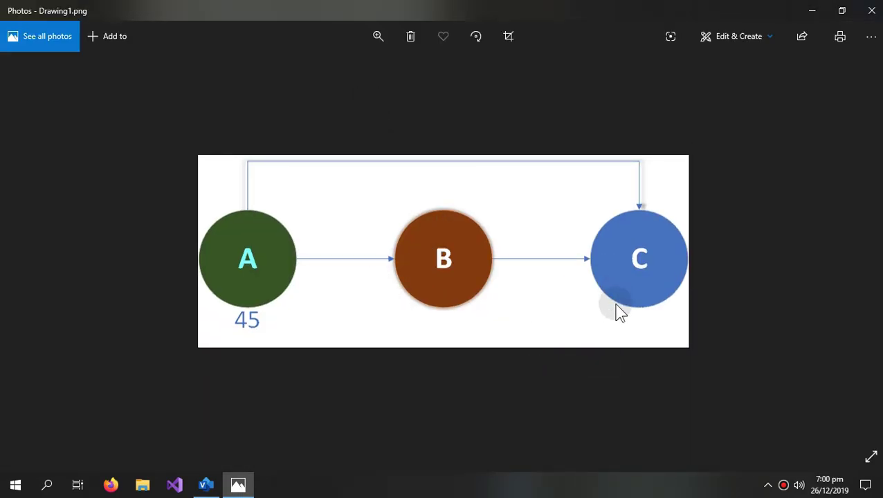
{"action": "left_click", "coordinate": [872, 11]}
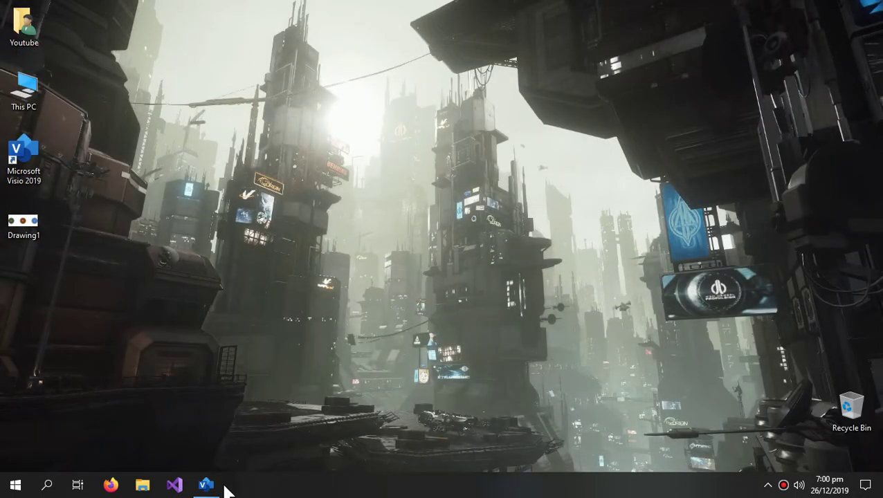
{"action": "left_click", "coordinate": [207, 486]}
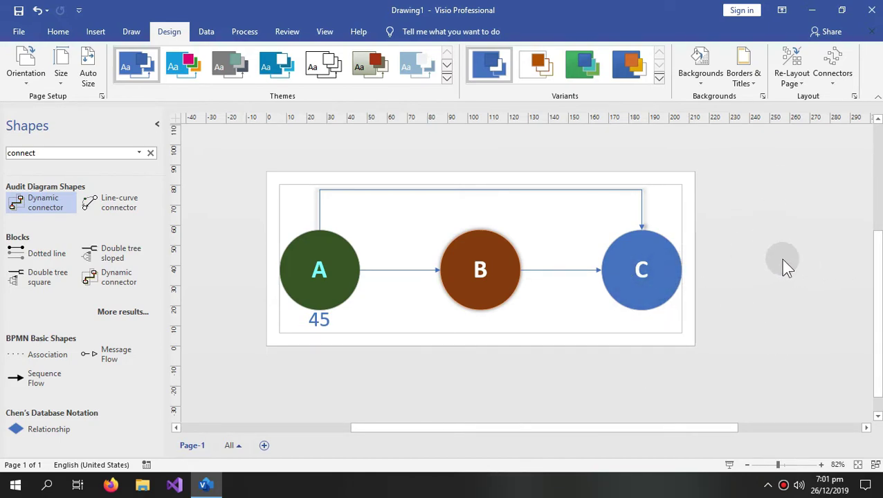
Set the page size to A4
{"action": "left_click", "coordinate": [67, 80]}
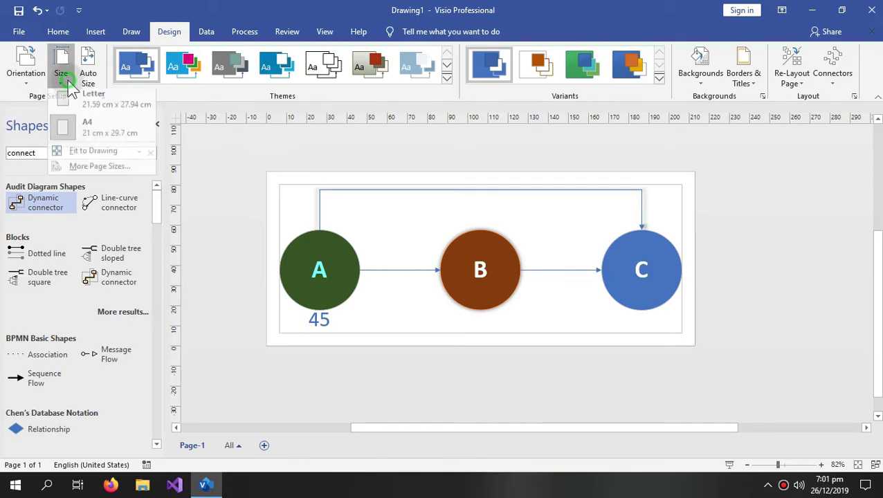
{"action": "left_click", "coordinate": [95, 139]}
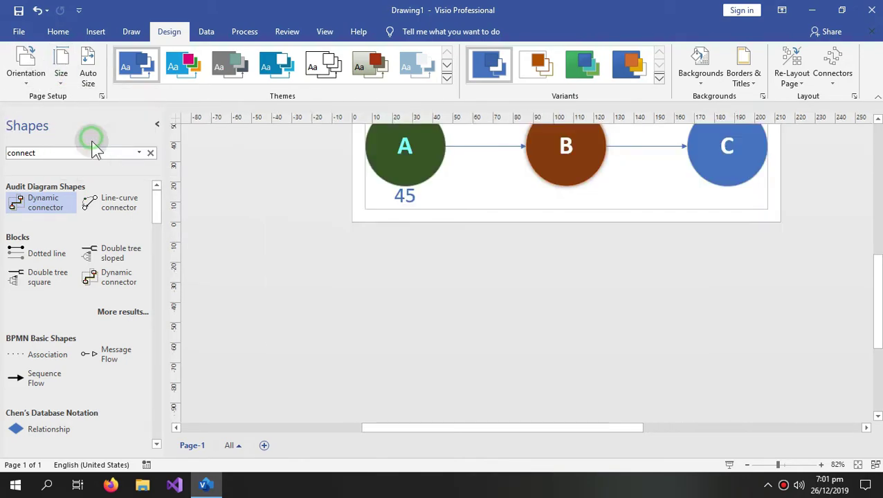
Select the whole diagram with its connectors and "45" label and move it up to around the middle of the page
{"action": "left_click_drag", "start_coordinate": [794, 465], "coordinate": [770, 465]}
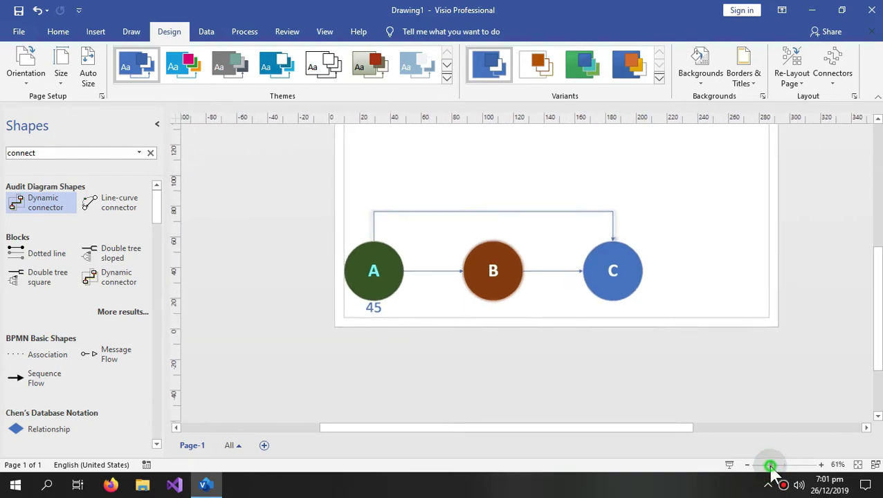
{"action": "scroll", "coordinate": [839, 300], "scroll_direction": "up", "scroll_amount": 3}
{"action": "scroll", "coordinate": [838, 300], "scroll_direction": "down", "scroll_amount": 2}
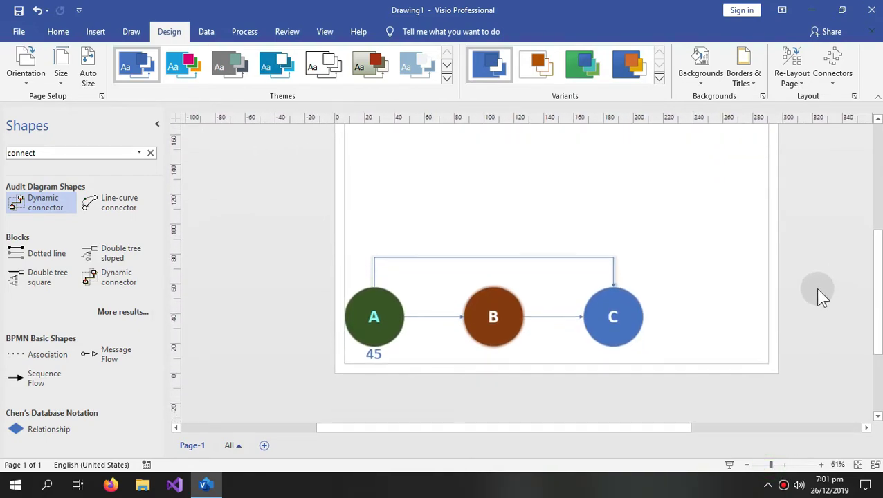
{"action": "left_click_drag", "start_coordinate": [689, 209], "coordinate": [341, 396]}
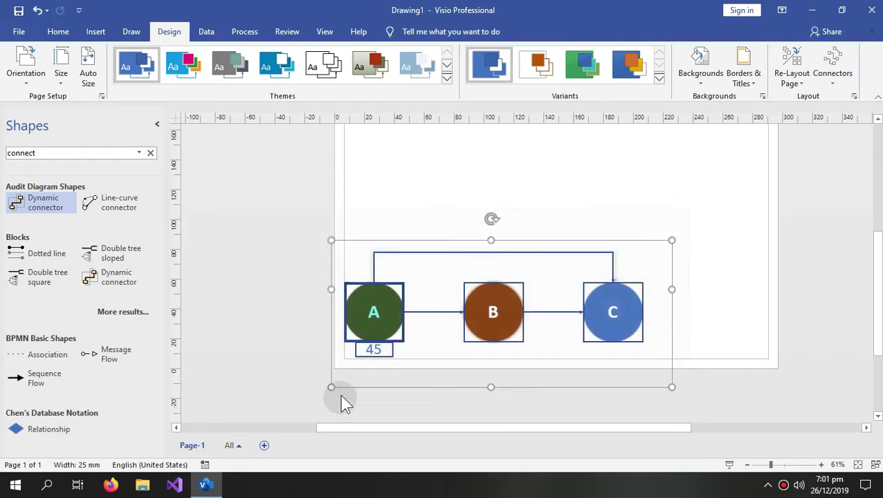
{"action": "left_click_drag", "start_coordinate": [387, 311], "coordinate": [390, 198]}
{"action": "scroll", "coordinate": [761, 243], "scroll_direction": "up", "scroll_amount": 3}
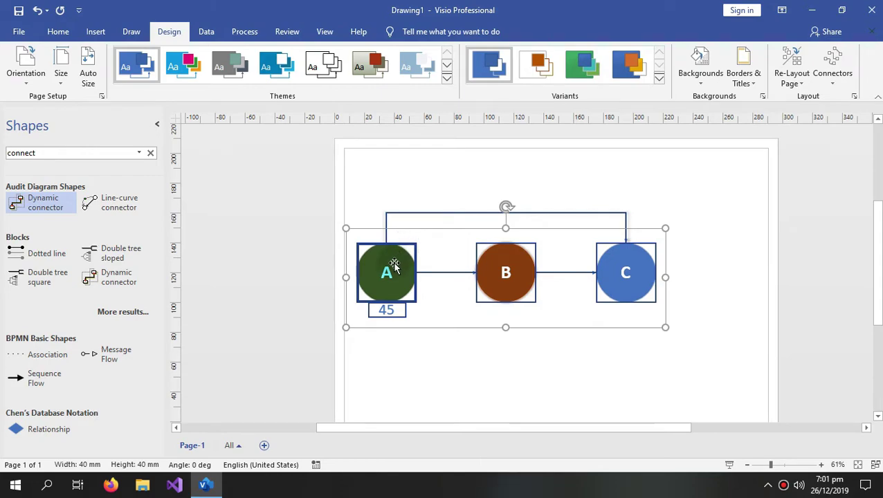
Move the selected diagram further up and slightly right on the page, and deselect it
{"action": "left_click_drag", "start_coordinate": [394, 268], "coordinate": [402, 230]}
{"action": "left_click", "coordinate": [527, 313]}
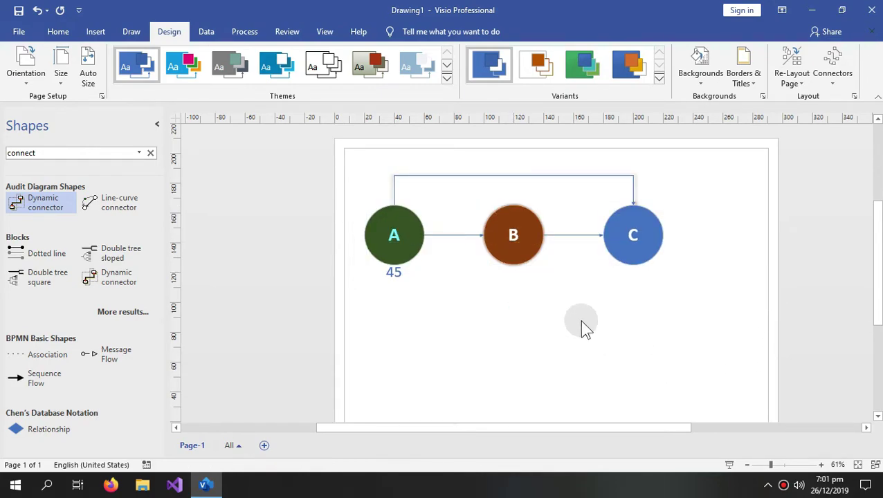
Save the drawing to the Desktop as Drawing1 in the Visio Drawing format
{"action": "left_click", "coordinate": [13, 29]}
{"action": "left_click", "coordinate": [77, 204]}
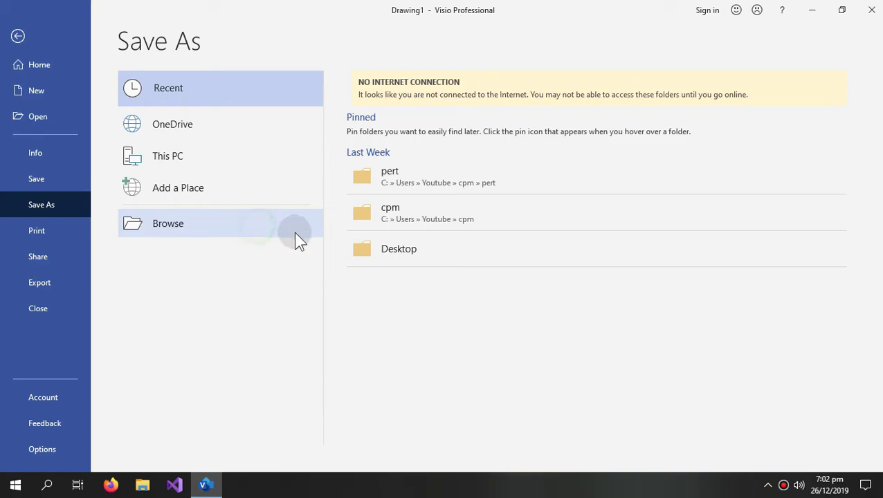
{"action": "left_click", "coordinate": [294, 237]}
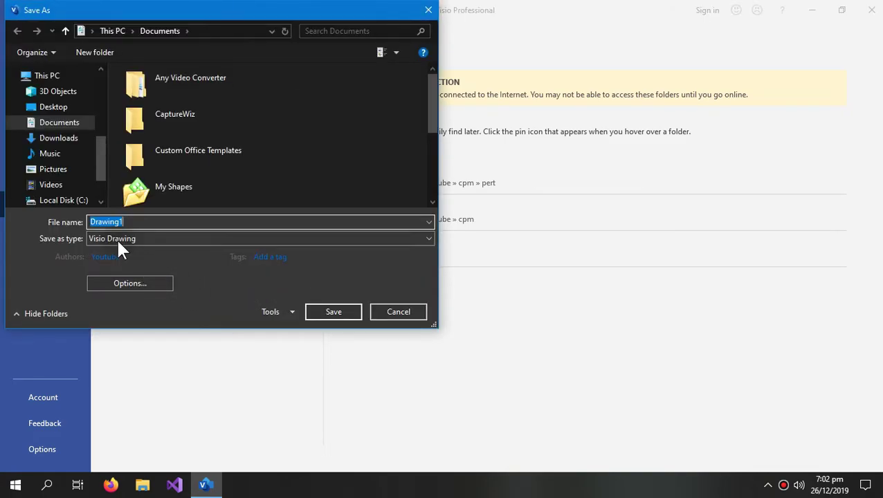
{"action": "left_click", "coordinate": [55, 109]}
{"action": "left_click", "coordinate": [337, 311]}
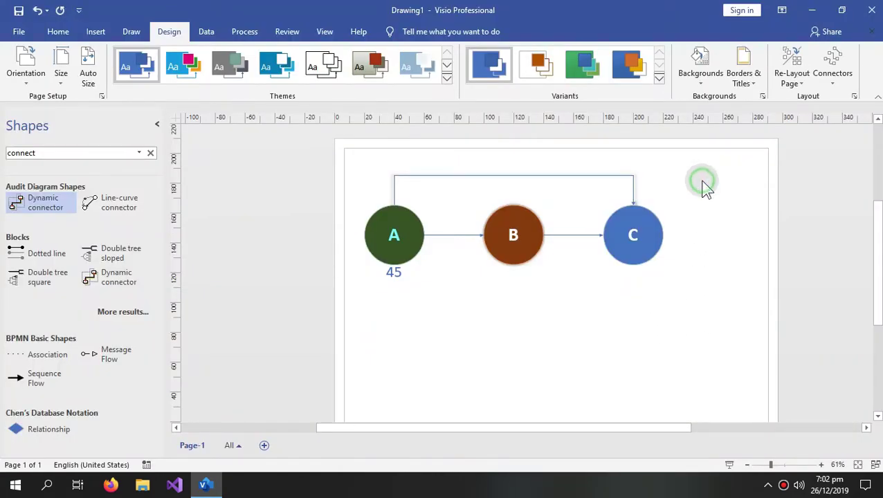
Delete the entire circle diagram with its connectors and label, and clear the shape search
{"action": "left_click_drag", "start_coordinate": [723, 174], "coordinate": [416, 269]}
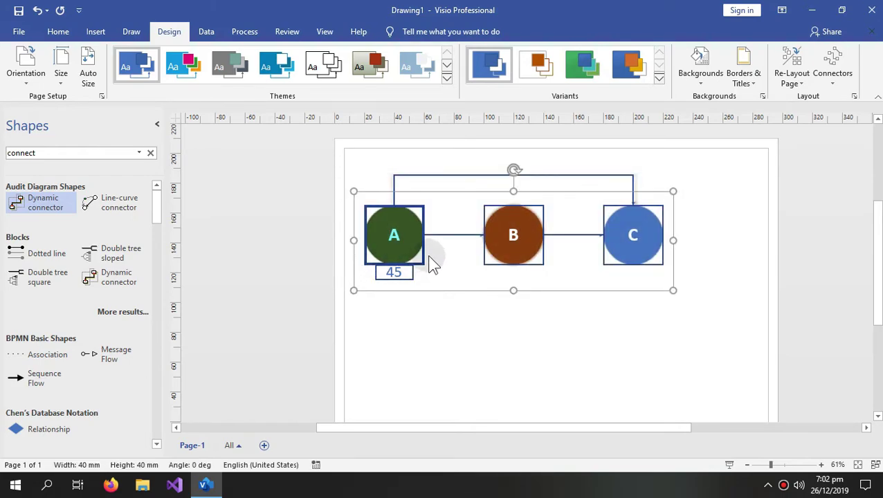
{"action": "key", "text": "Delete"}
{"action": "left_click", "coordinate": [150, 153]}
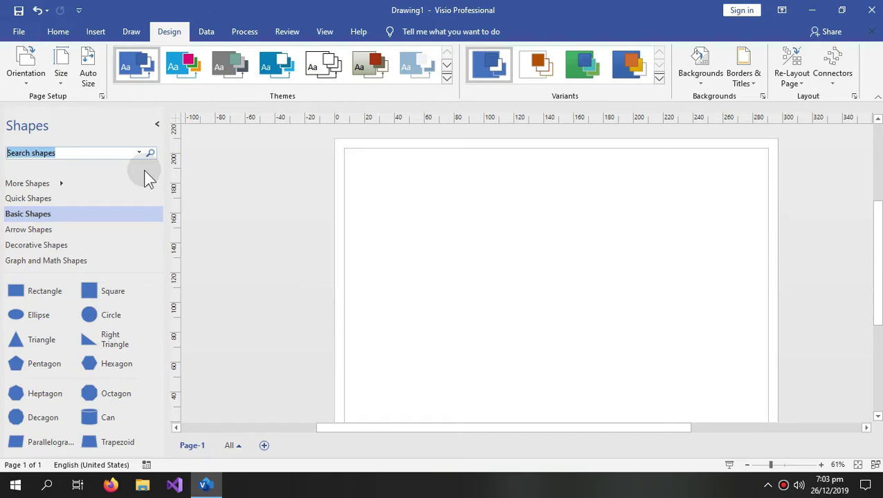
Add the PERT Chart Shapes stencil from the Schedule category and show its shapes
{"action": "left_click", "coordinate": [61, 186]}
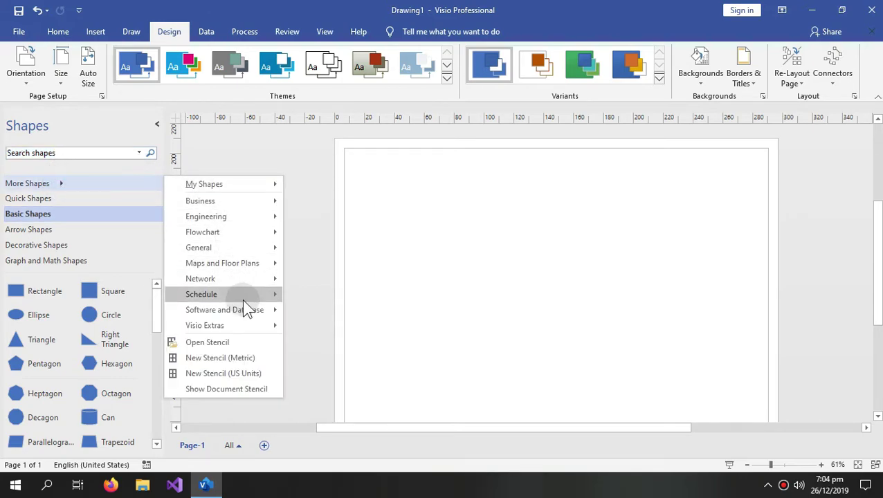
{"action": "mouse_move", "coordinate": [242, 298]}
{"action": "left_click", "coordinate": [313, 328]}
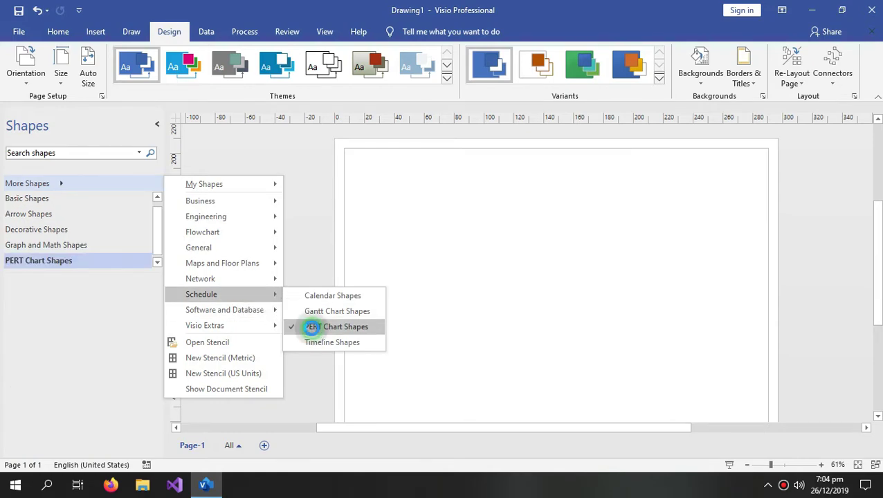
{"action": "left_click", "coordinate": [160, 256]}
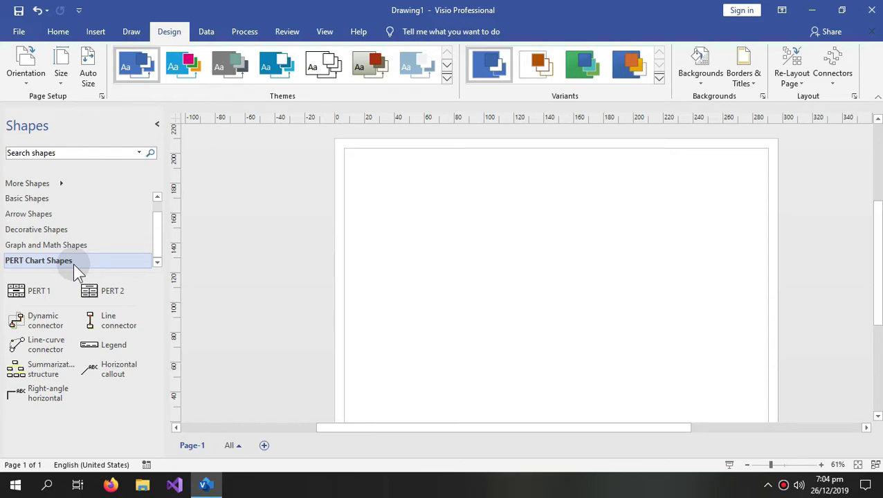
{"action": "scroll", "coordinate": [69, 228], "scroll_direction": "up", "scroll_amount": 1}
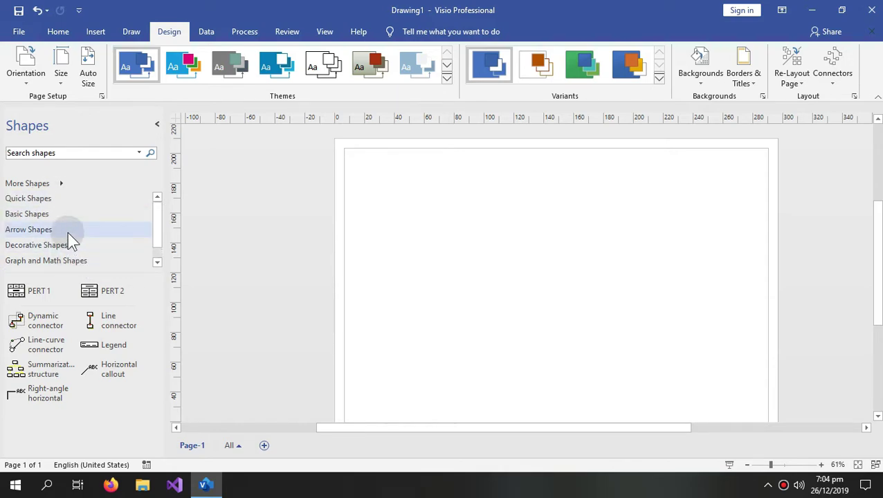
{"action": "scroll", "coordinate": [54, 230], "scroll_direction": "down", "scroll_amount": 1}
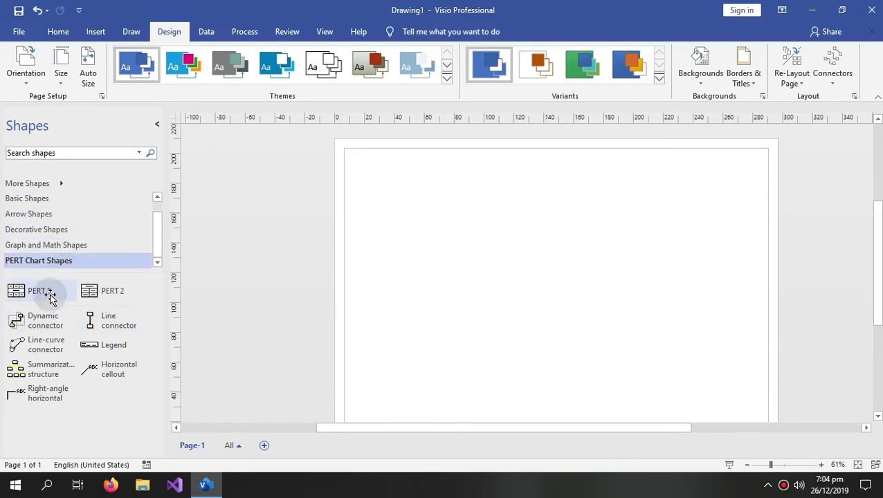
Place a PERT 1 shape in the page's upper-left area and resize it to about 107.5 mm wide and 56.8 mm high
{"action": "left_click_drag", "start_coordinate": [50, 297], "coordinate": [411, 191]}
{"action": "left_click_drag", "start_coordinate": [460, 204], "coordinate": [562, 244]}
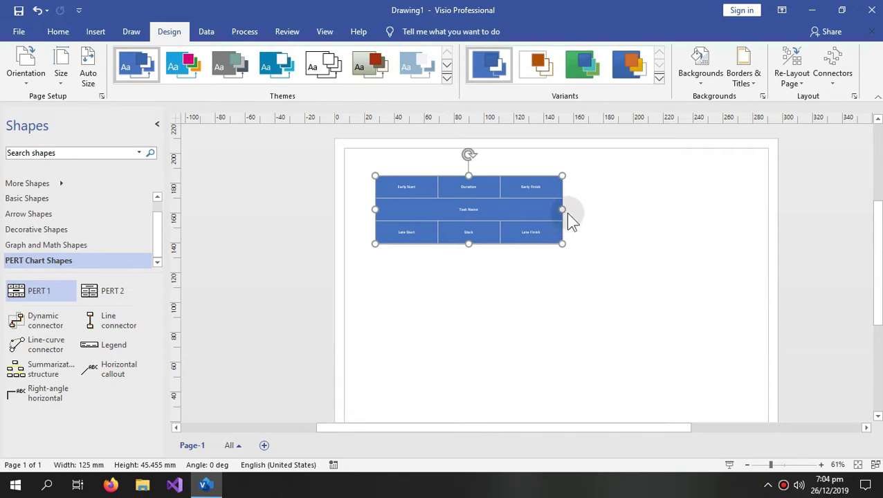
{"action": "left_click_drag", "start_coordinate": [562, 212], "coordinate": [539, 223]}
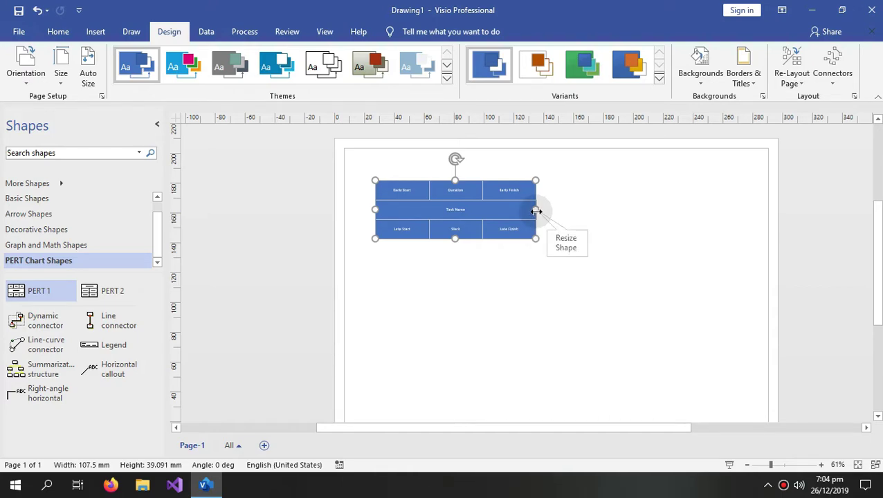
{"action": "left_click_drag", "start_coordinate": [454, 239], "coordinate": [455, 265]}
Replace the Early Start text in the PERT box with 112
{"action": "left_click", "coordinate": [394, 199]}
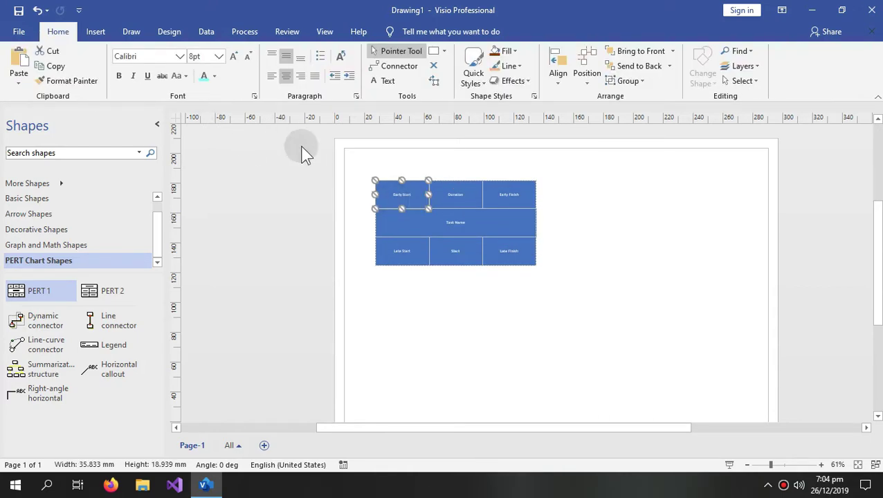
{"action": "double_click", "coordinate": [402, 200]}
{"action": "left_click", "coordinate": [526, 280]}
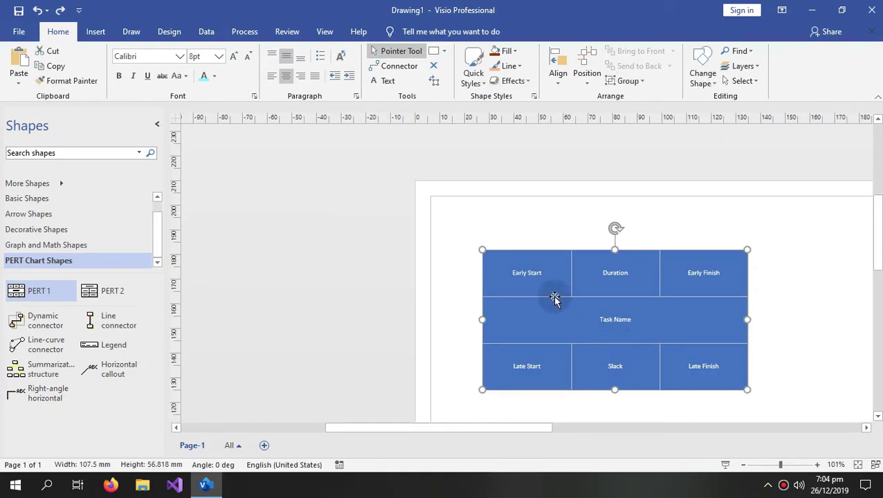
{"action": "left_click", "coordinate": [536, 274]}
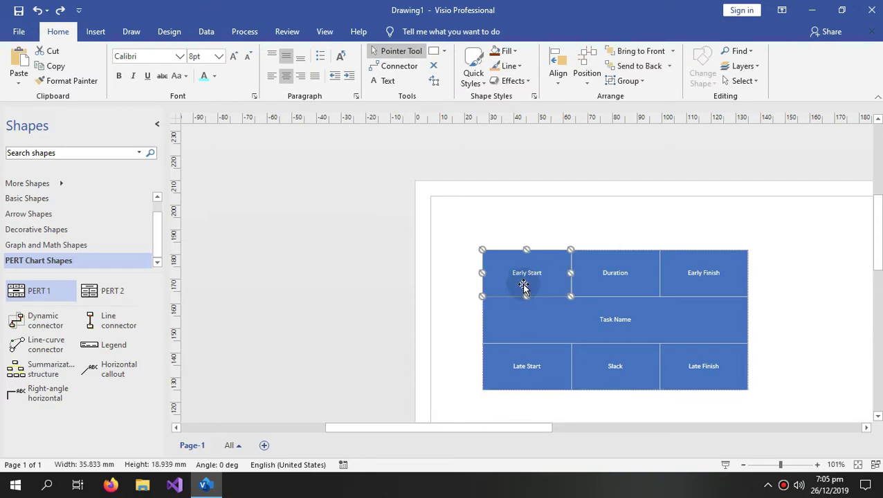
{"action": "type", "text": "ASDASD"}
{"action": "left_click_drag", "start_coordinate": [544, 277], "coordinate": [516, 262]}
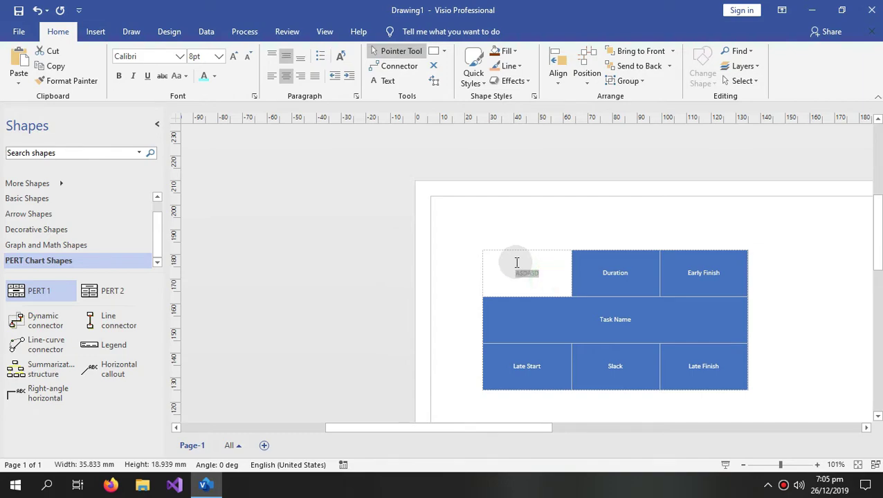
{"action": "type", "text": "112"}
{"action": "left_click", "coordinate": [430, 267]}
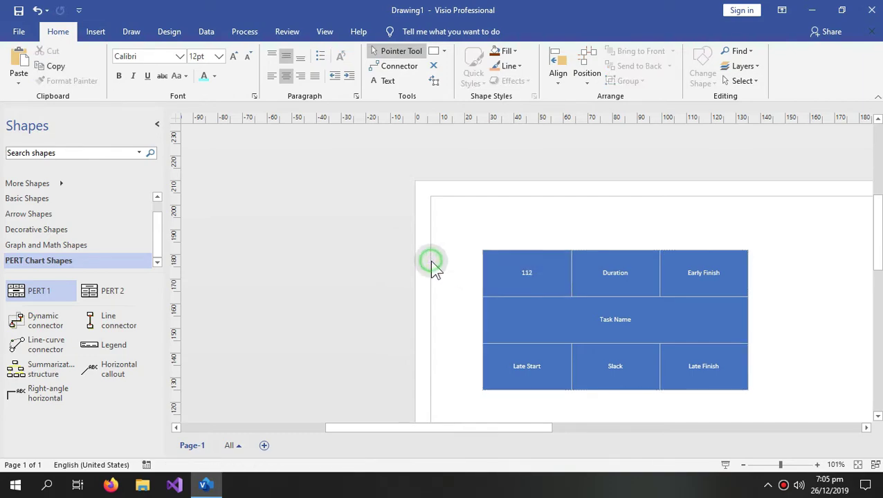
Set the font size of the 112 cell to 24 pt
{"action": "left_click", "coordinate": [526, 278]}
{"action": "left_click", "coordinate": [526, 276]}
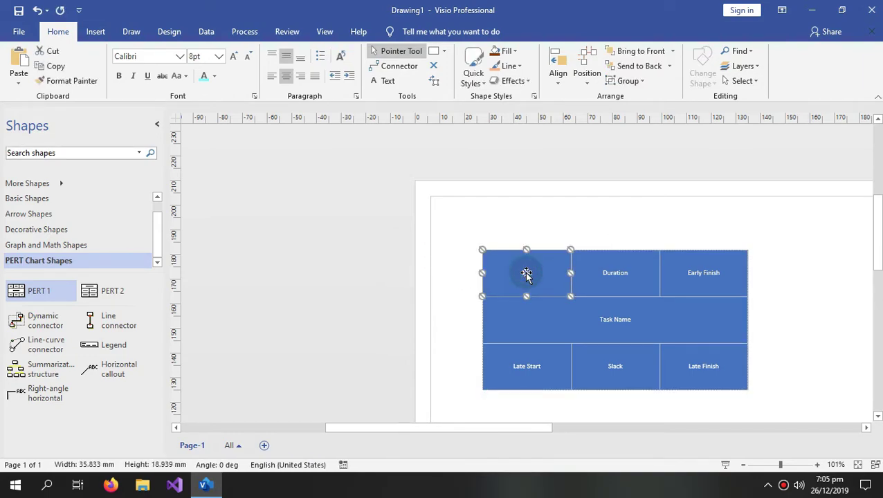
{"action": "left_click", "coordinate": [217, 56]}
{"action": "left_click", "coordinate": [199, 174]}
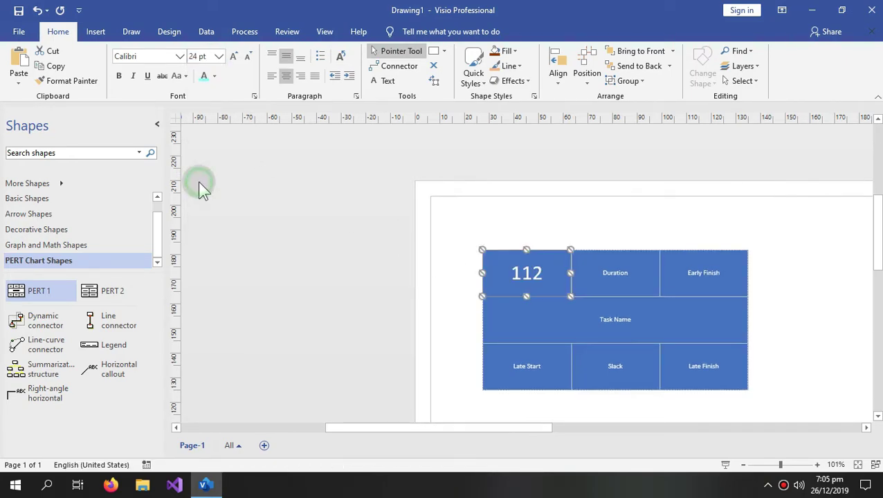
Replace the Duration text in the PERT box with 234
{"action": "left_click", "coordinate": [608, 292]}
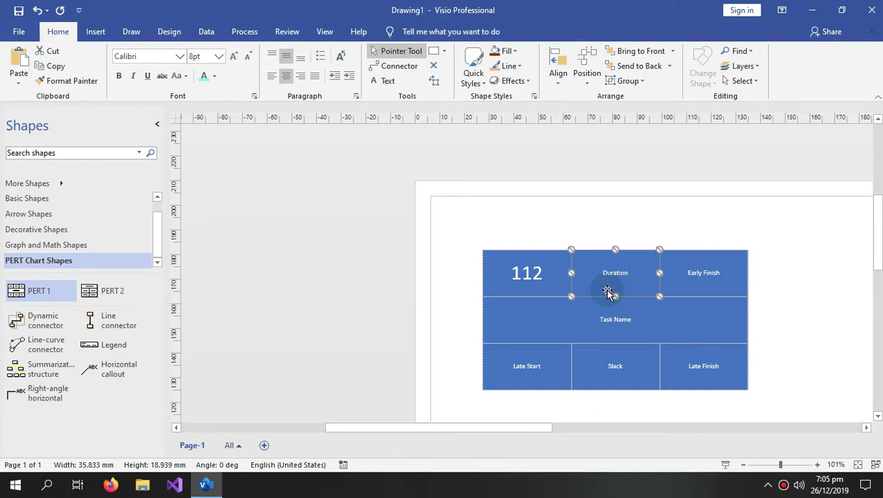
{"action": "left_click", "coordinate": [628, 206]}
{"action": "left_click", "coordinate": [627, 324]}
{"action": "left_click", "coordinate": [628, 272]}
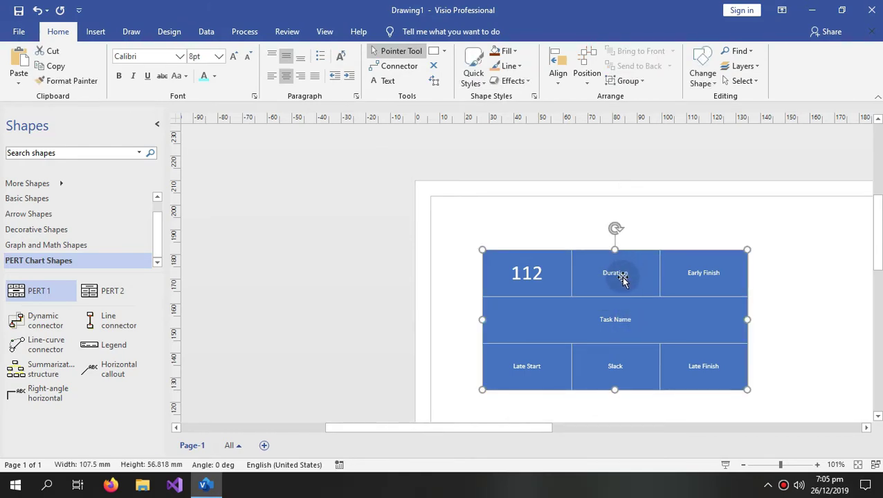
{"action": "left_click", "coordinate": [623, 277]}
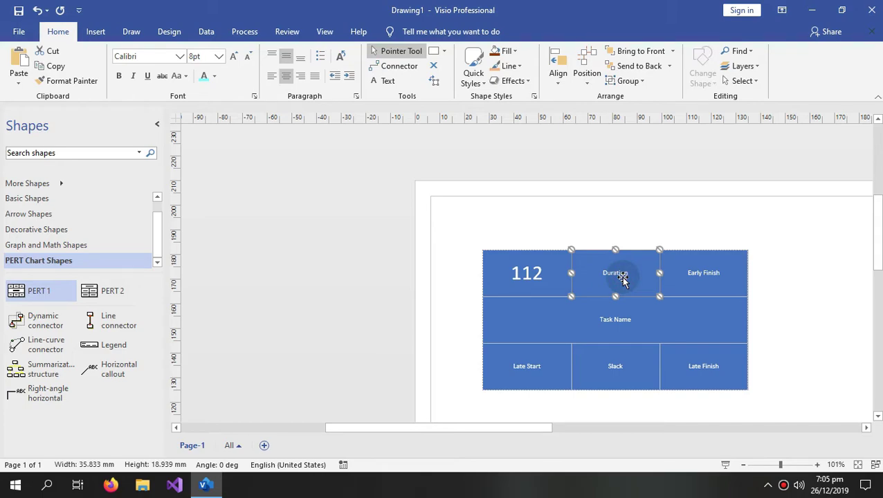
{"action": "type", "text": "234"}
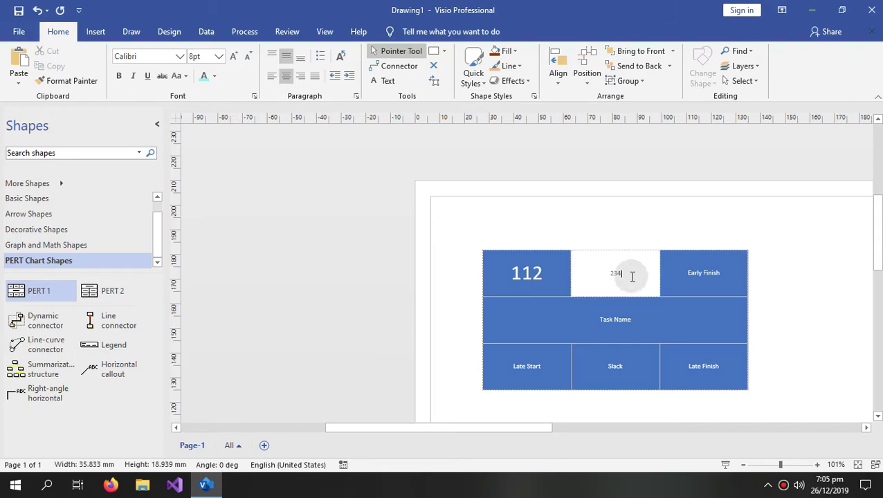
Set the font size of the 234 text to 48 pt
{"action": "double_click", "coordinate": [590, 275]}
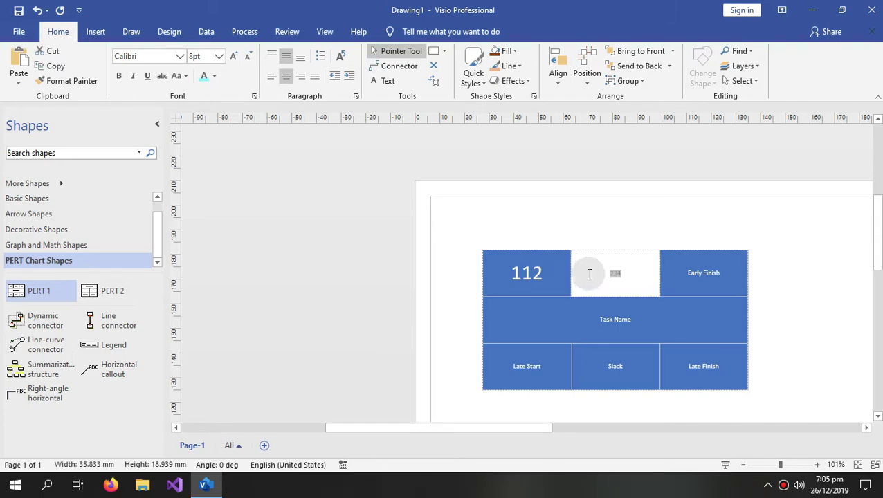
{"action": "left_click", "coordinate": [218, 56]}
{"action": "left_click", "coordinate": [205, 218]}
{"action": "left_click", "coordinate": [346, 219]}
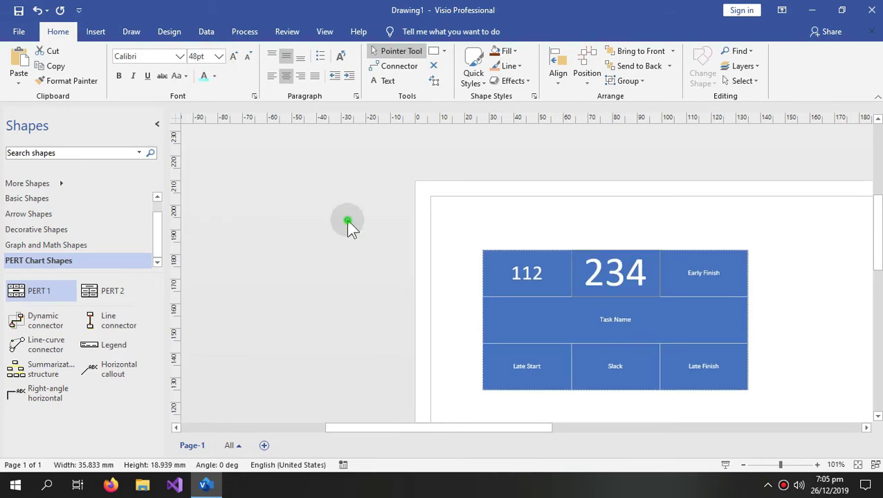
Search the shape library for CONNECT
{"action": "left_click_drag", "start_coordinate": [780, 464], "coordinate": [766, 346]}
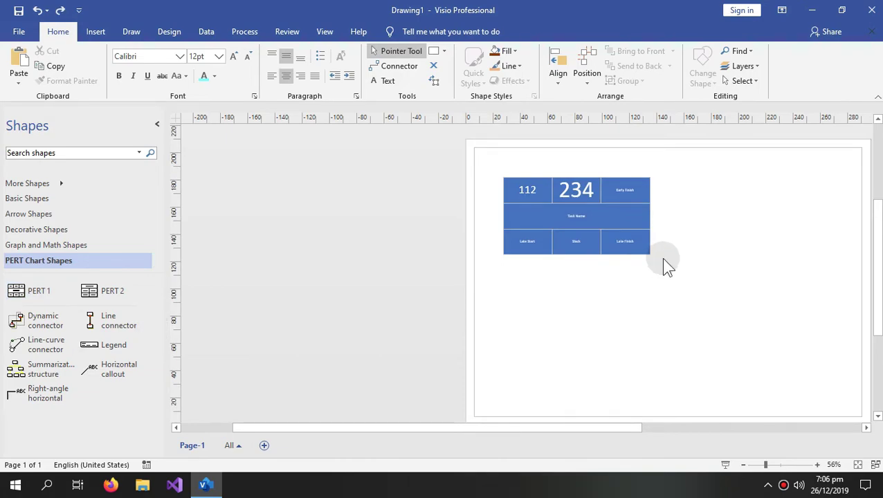
{"action": "left_click", "coordinate": [98, 150]}
{"action": "type", "text": "CONNECT"}
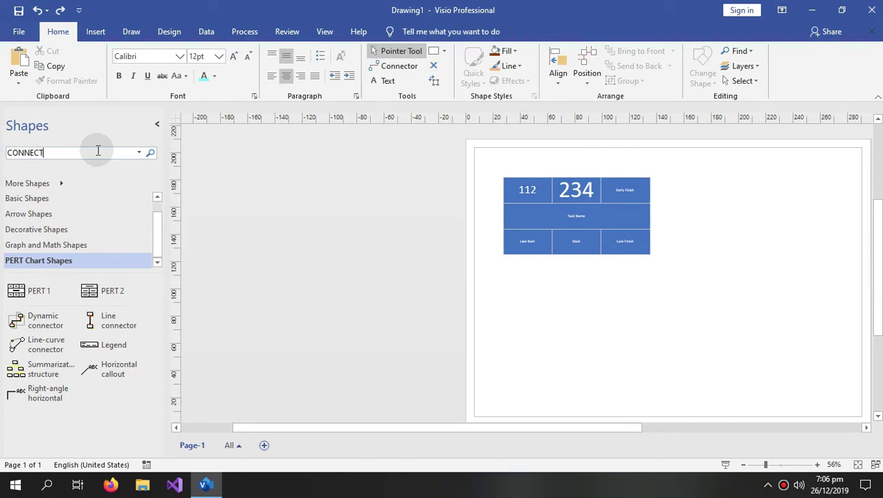
{"action": "key", "text": "Return"}
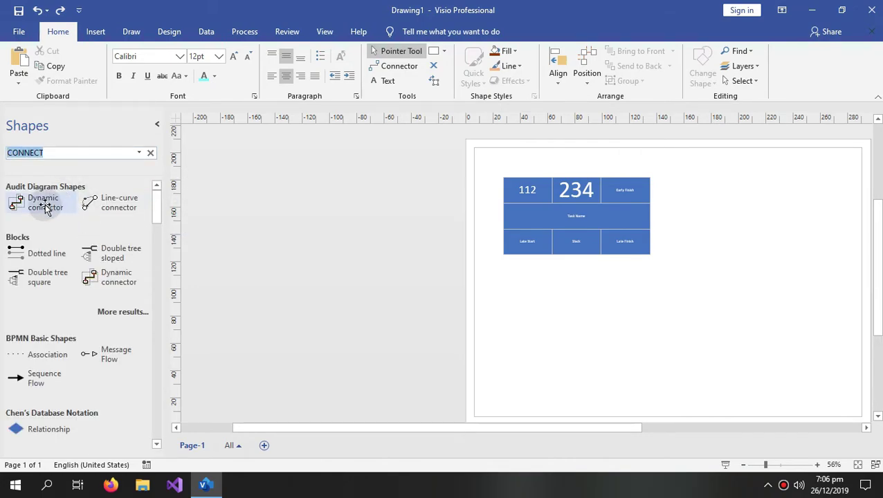
Attach a dynamic connector to the right edge of the PERT box's Task Name row and make it a curved connector
{"action": "left_click_drag", "start_coordinate": [47, 202], "coordinate": [672, 240]}
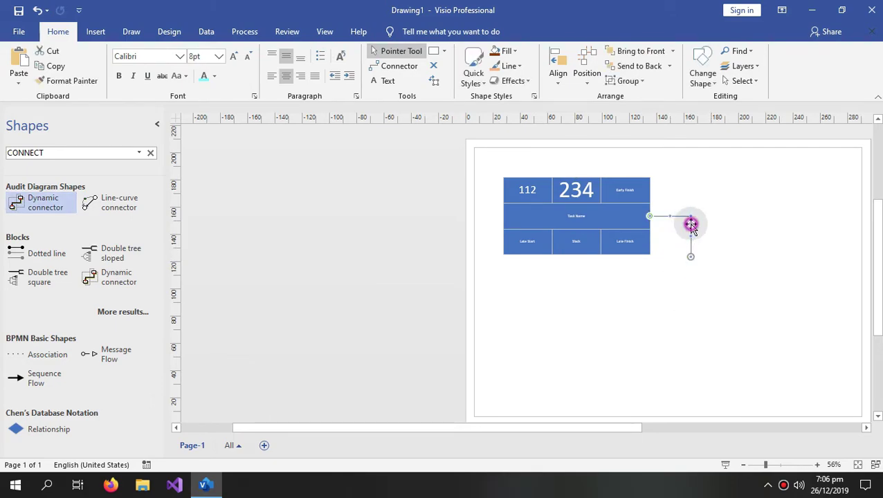
{"action": "right_click", "coordinate": [690, 225]}
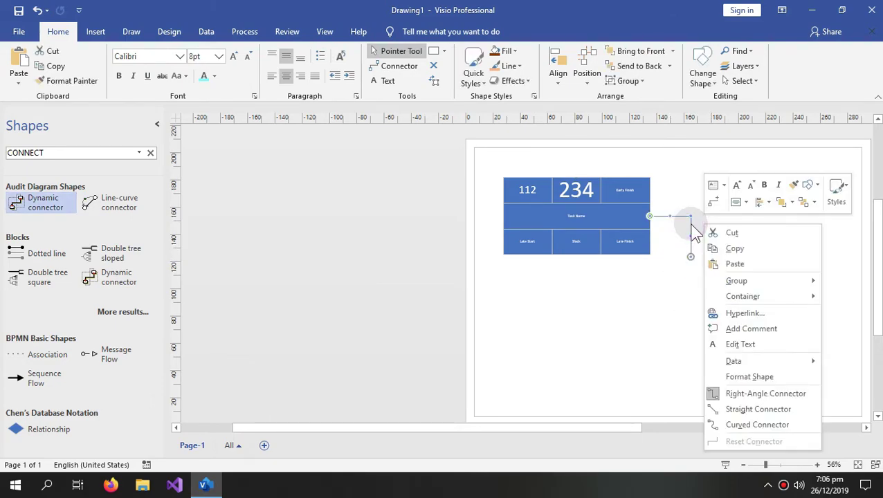
{"action": "left_click", "coordinate": [736, 425]}
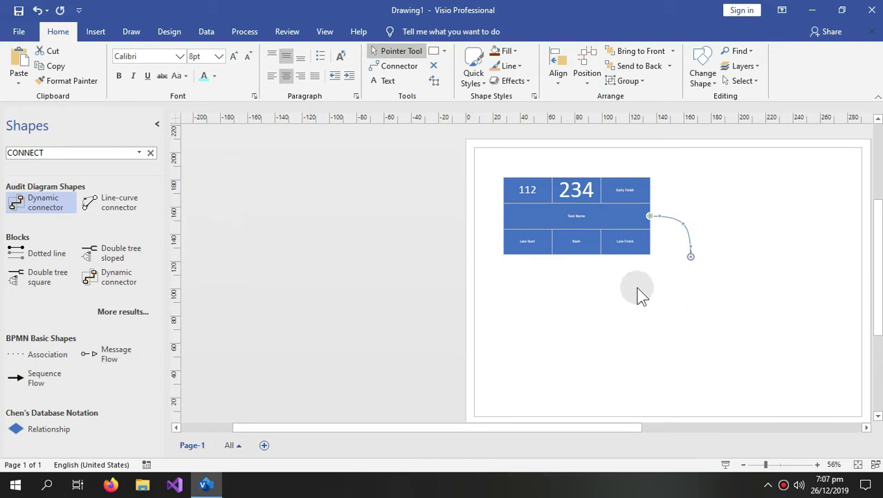
Duplicate the PERT box and place the copy directly below the original, aligned with its sides
{"action": "left_click", "coordinate": [540, 222]}
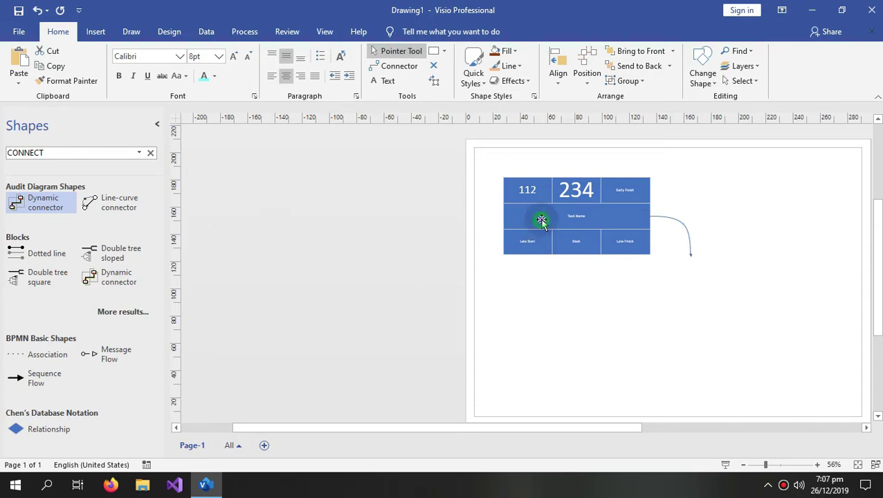
{"action": "key", "text": "ctrl+d"}
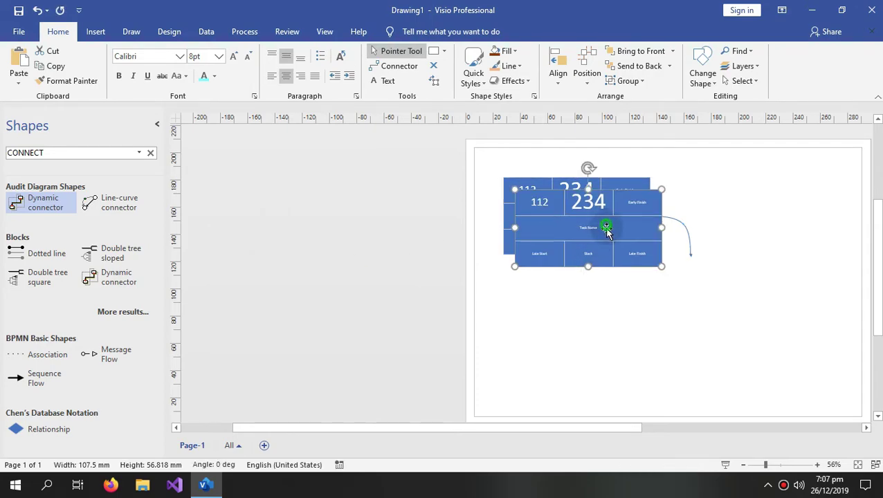
{"action": "left_click_drag", "start_coordinate": [605, 229], "coordinate": [594, 328]}
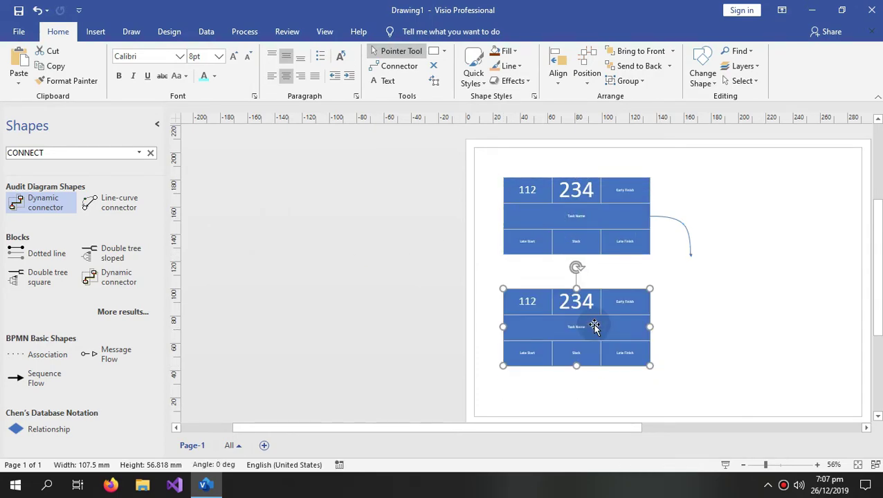
Attach the curved connector's free end to the top edge of the lower PERT box and bend its curve slightly downward between the boxes
{"action": "left_click", "coordinate": [690, 250]}
{"action": "left_click_drag", "start_coordinate": [687, 257], "coordinate": [579, 291]}
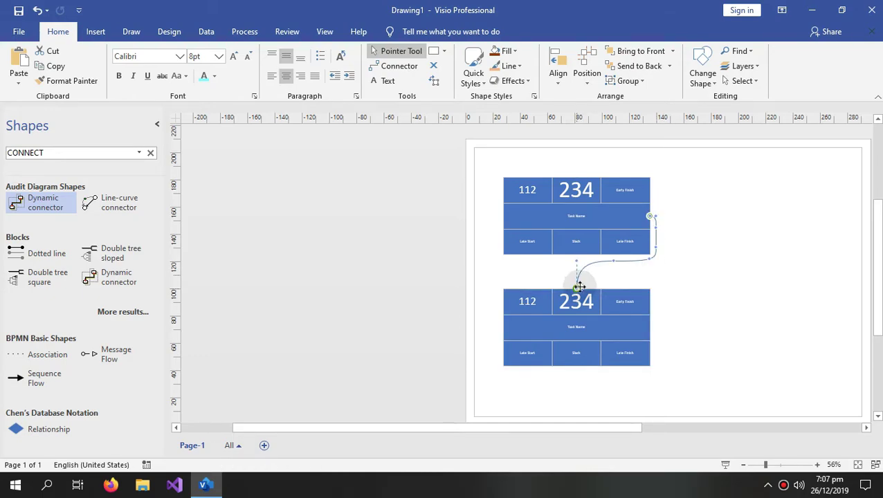
{"action": "left_click_drag", "start_coordinate": [630, 264], "coordinate": [650, 276]}
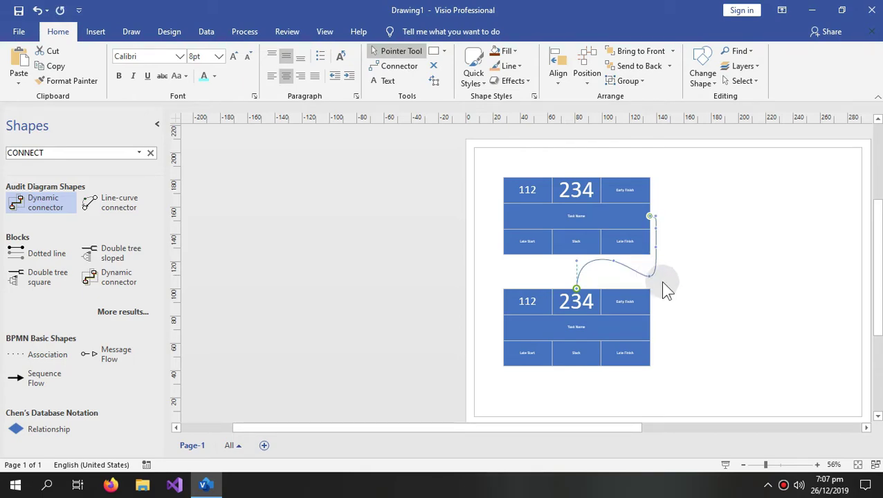
{"action": "left_click", "coordinate": [654, 245]}
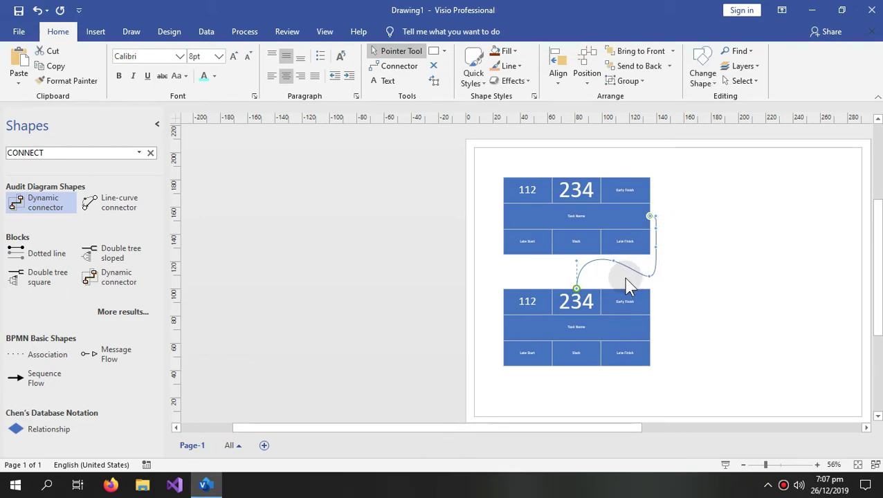
{"action": "left_click", "coordinate": [713, 310]}
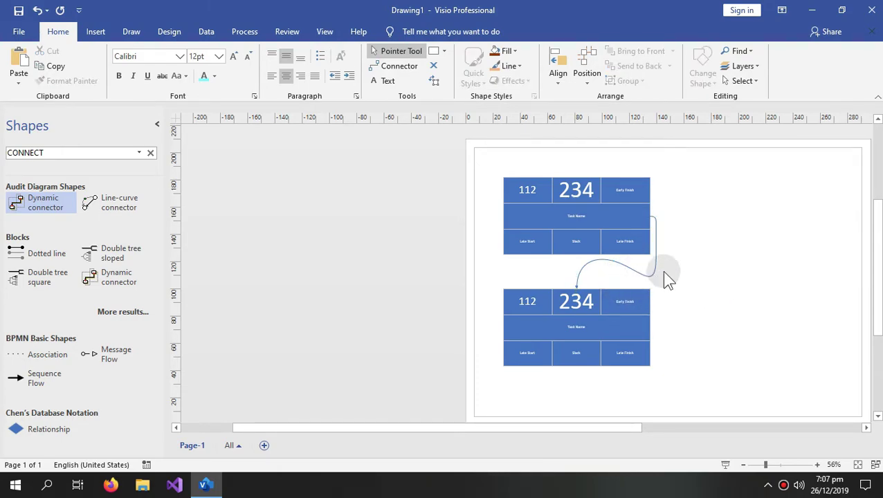
Duplicate the upper PERT box and place the copy to its right in the same row
{"action": "left_click", "coordinate": [638, 216]}
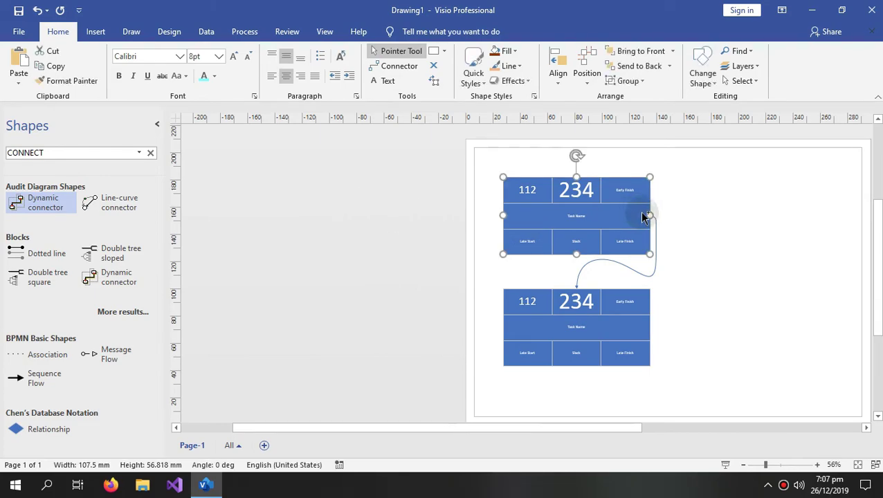
{"action": "left_click_drag", "start_coordinate": [635, 239], "coordinate": [829, 239]}
Try to duplicate the curved connector and attach the copy to the left edge of the right-hand PERT box
{"action": "left_click", "coordinate": [655, 234]}
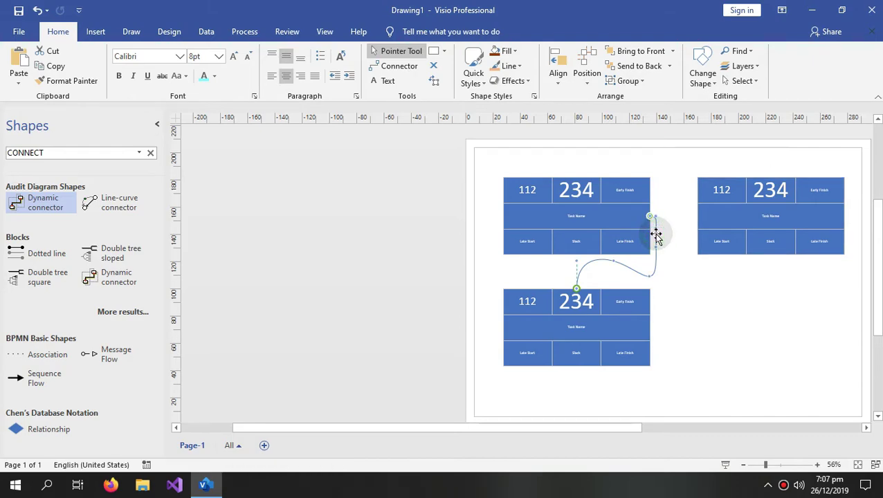
{"action": "left_click_drag", "start_coordinate": [655, 233], "coordinate": [649, 216]}
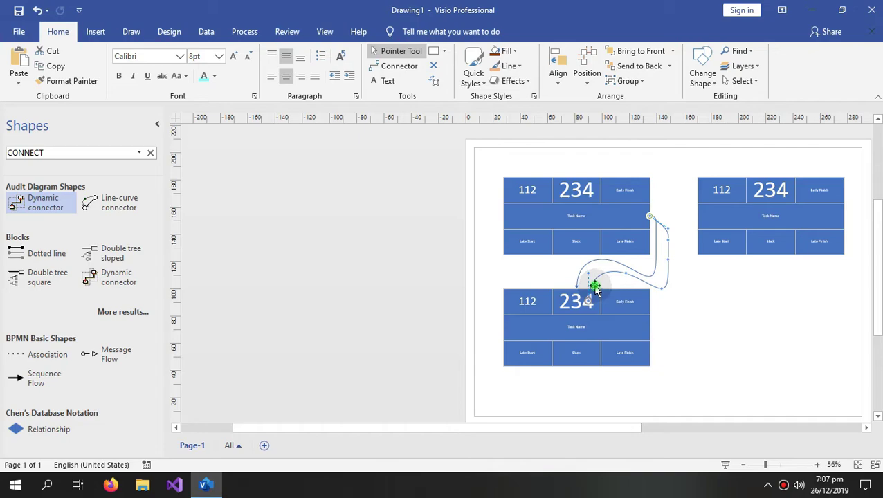
{"action": "left_click_drag", "start_coordinate": [596, 290], "coordinate": [696, 217]}
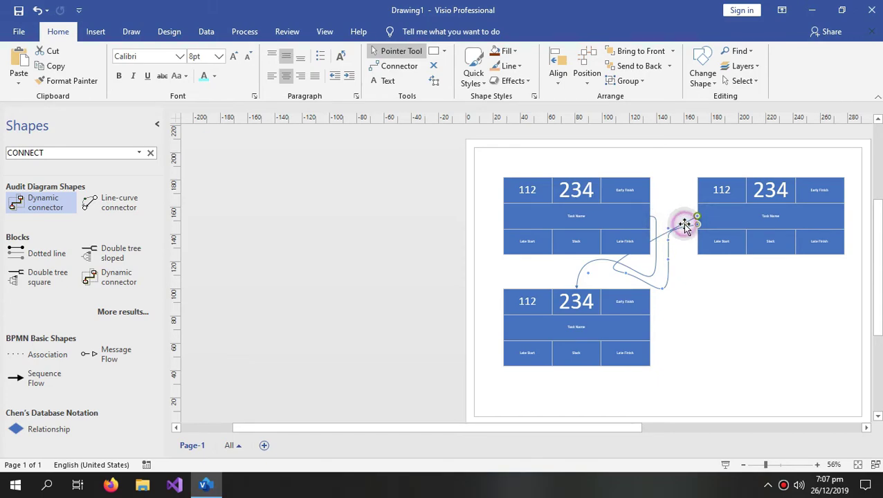
{"action": "right_click", "coordinate": [684, 226]}
{"action": "left_click", "coordinate": [749, 411]}
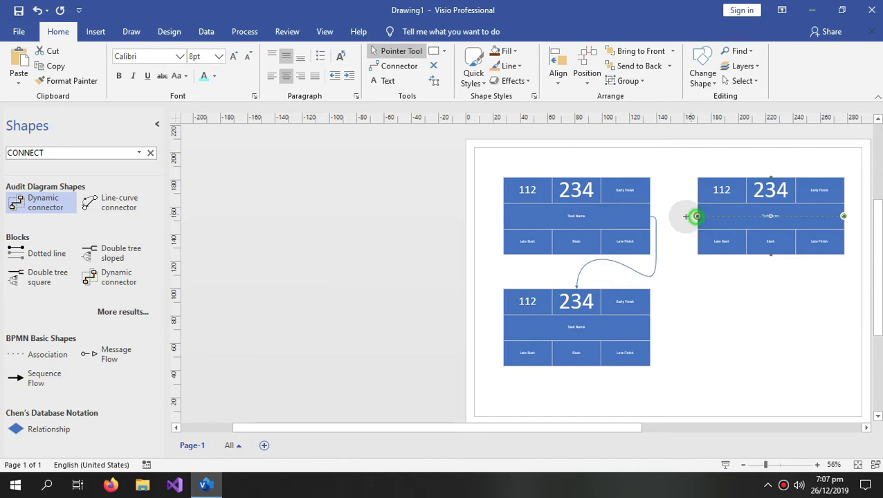
Join the Task Name rows of the two upper PERT boxes with a straight connector whose arrow points to the right-hand box
{"action": "left_click_drag", "start_coordinate": [696, 217], "coordinate": [651, 217]}
{"action": "left_click", "coordinate": [722, 315]}
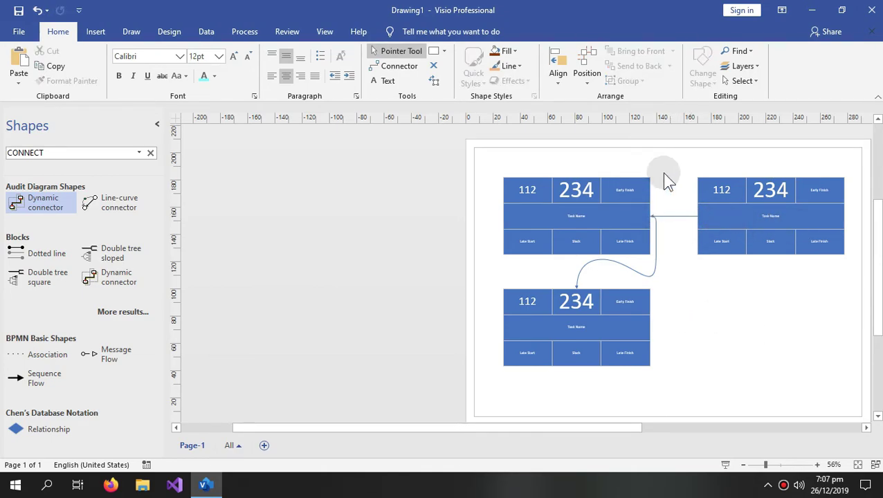
{"action": "left_click", "coordinate": [663, 218]}
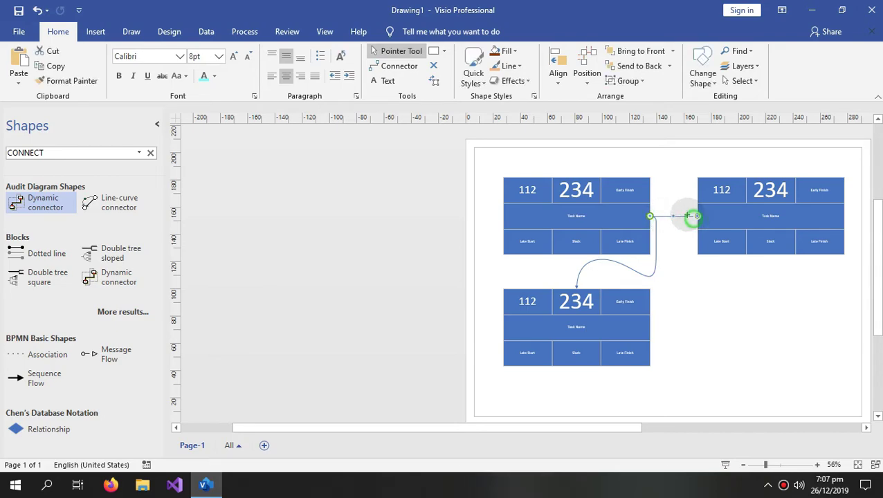
{"action": "mouse_move", "coordinate": [692, 217]}
{"action": "left_mouse_down"}
{"action": "mouse_move", "coordinate": [667, 201]}
{"action": "mouse_move", "coordinate": [642, 206]}
{"action": "mouse_move", "coordinate": [651, 217]}
{"action": "mouse_move", "coordinate": [697, 216]}
{"action": "left_mouse_up"}
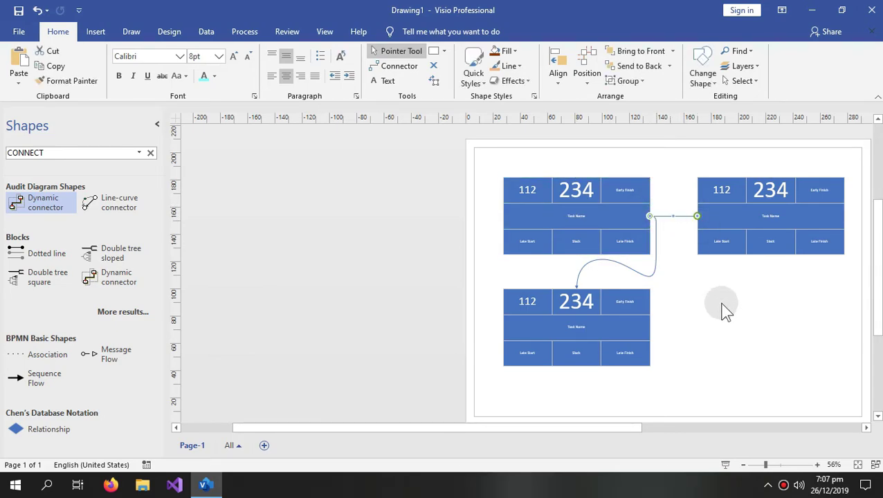
{"action": "left_click", "coordinate": [721, 305]}
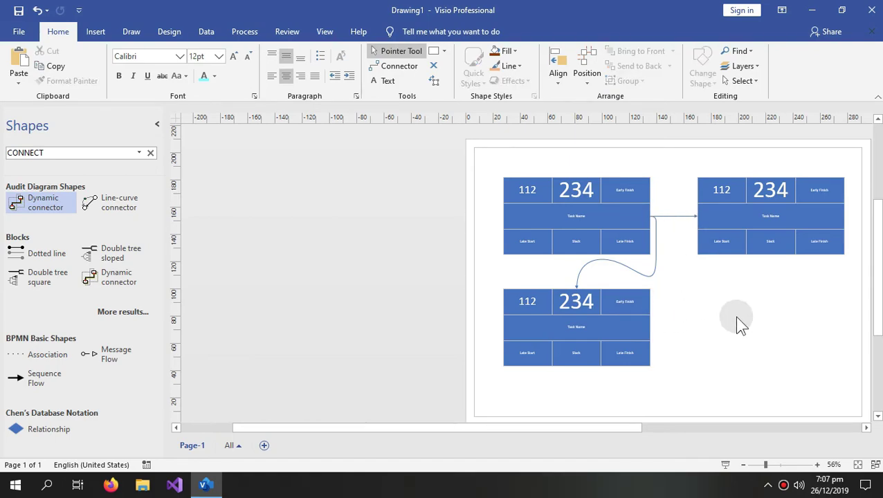
Fill the original upper-left PERT box with a darker blue theme color
{"action": "mouse_move", "coordinate": [589, 429]}
{"action": "left_mouse_down"}
{"action": "mouse_move", "coordinate": [558, 430]}
{"action": "mouse_move", "coordinate": [688, 438]}
{"action": "left_mouse_up"}
{"action": "scroll", "coordinate": [664, 325], "scroll_direction": "down", "scroll_amount": 1}
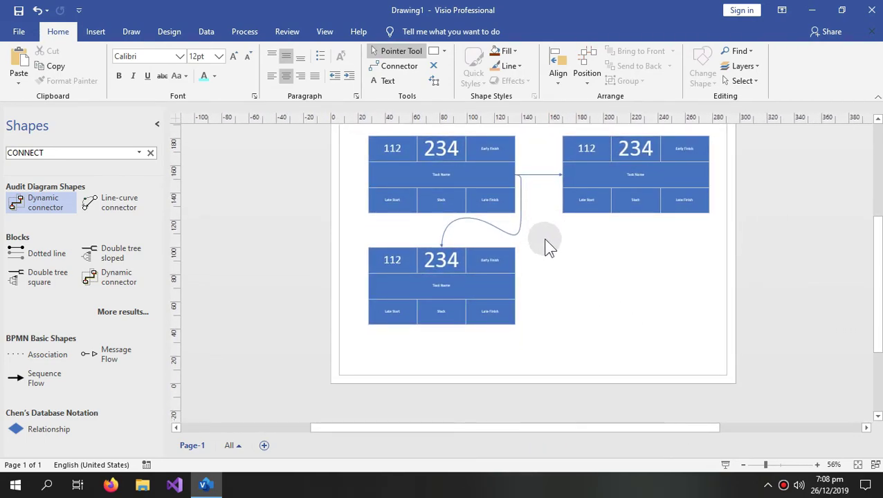
{"action": "left_click", "coordinate": [445, 178]}
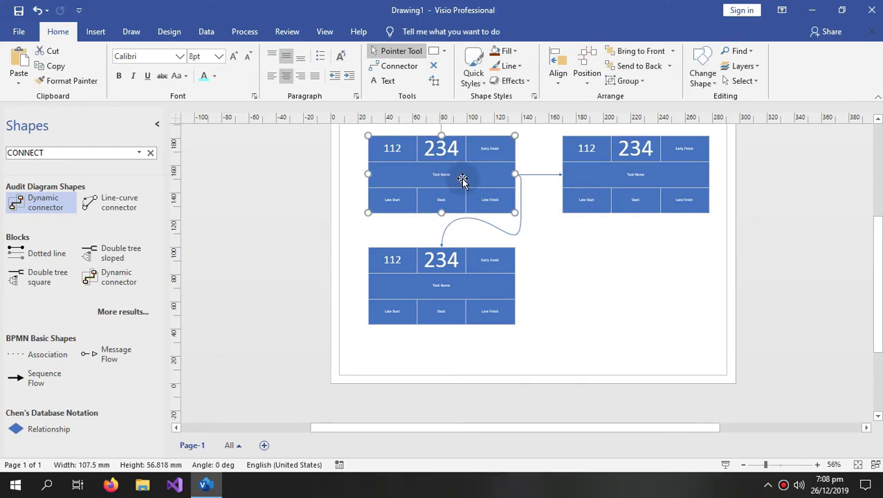
{"action": "right_click", "coordinate": [465, 181]}
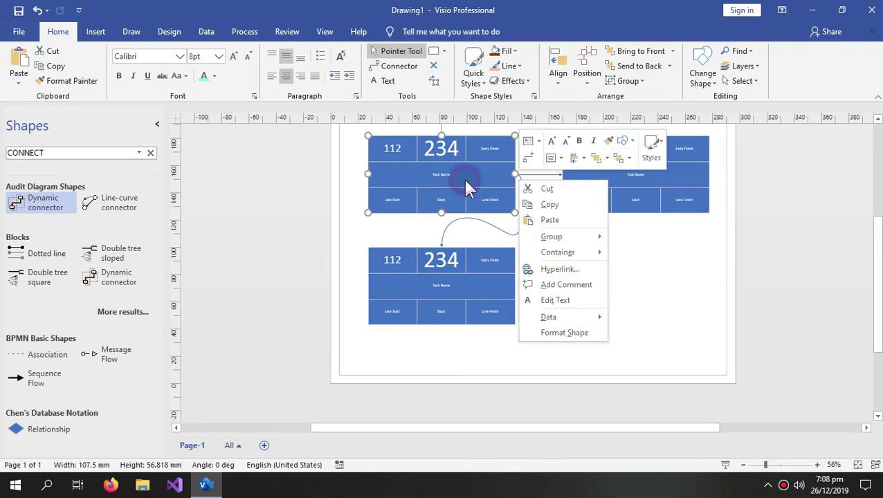
{"action": "key", "text": "Escape"}
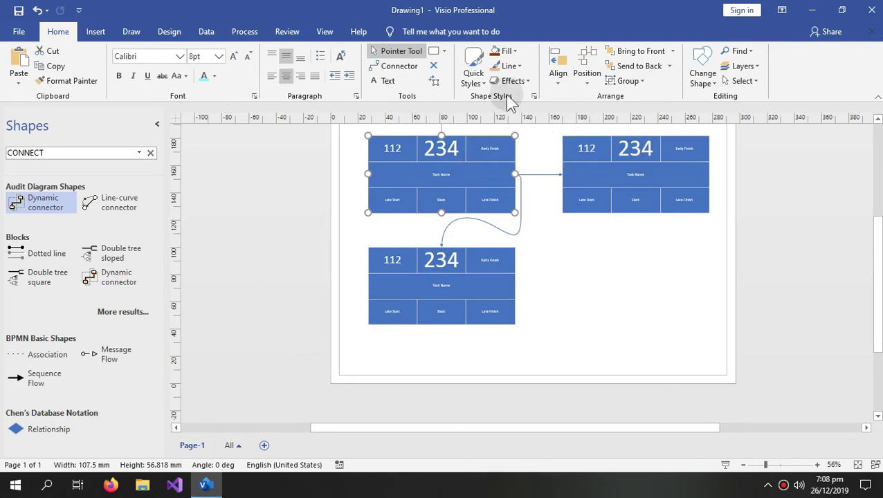
{"action": "left_click", "coordinate": [518, 52]}
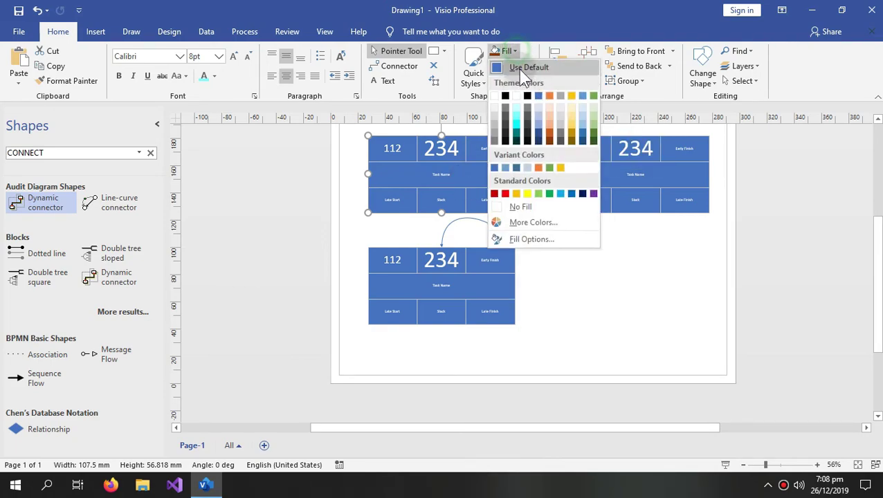
{"action": "left_click", "coordinate": [539, 135]}
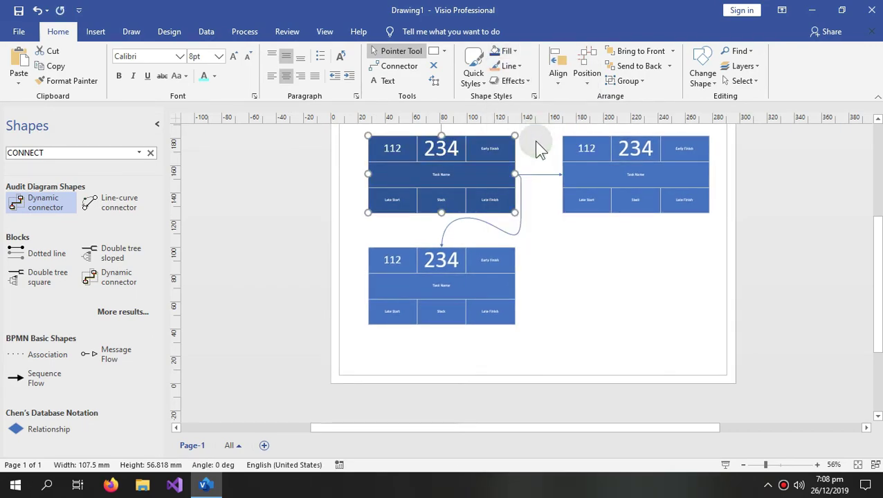
Fill the 234 cell of the dark blue PERT box with the orange theme color
{"action": "left_click", "coordinate": [447, 152]}
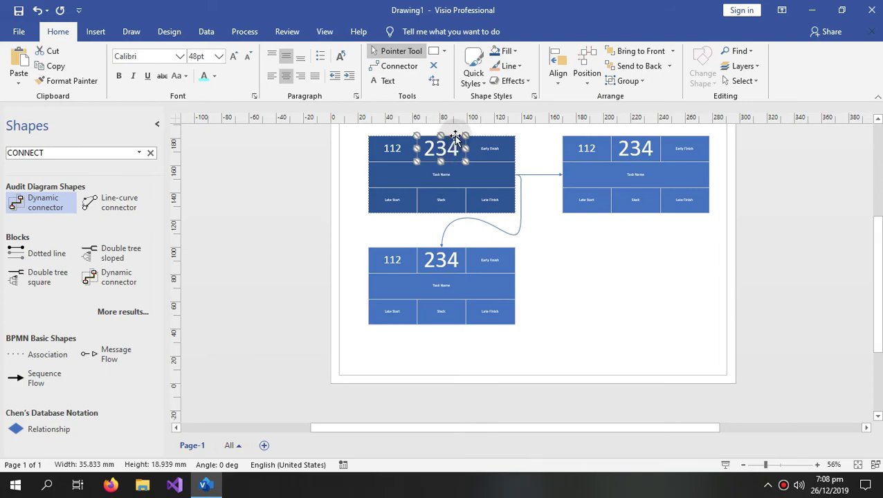
{"action": "left_click", "coordinate": [515, 51]}
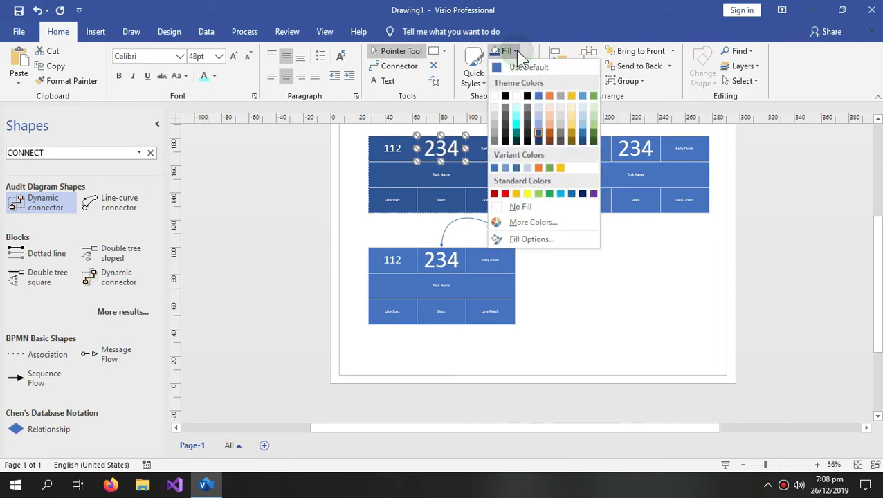
{"action": "left_click", "coordinate": [548, 97]}
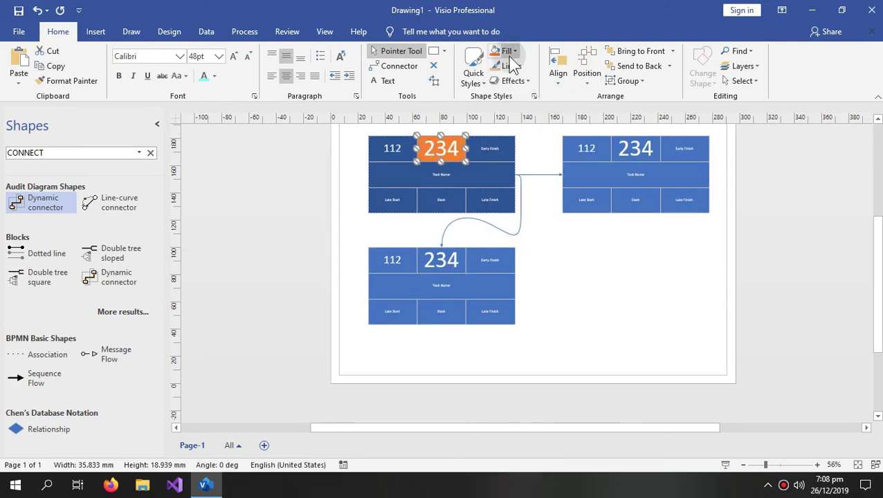
{"action": "key", "text": "Escape"}
Resize the page to fit the drawing
{"action": "left_click", "coordinate": [172, 34]}
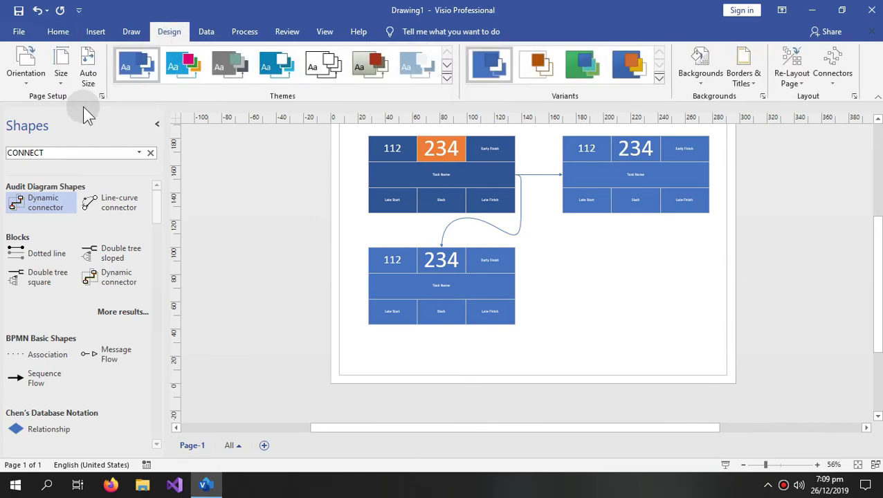
{"action": "left_click", "coordinate": [65, 83]}
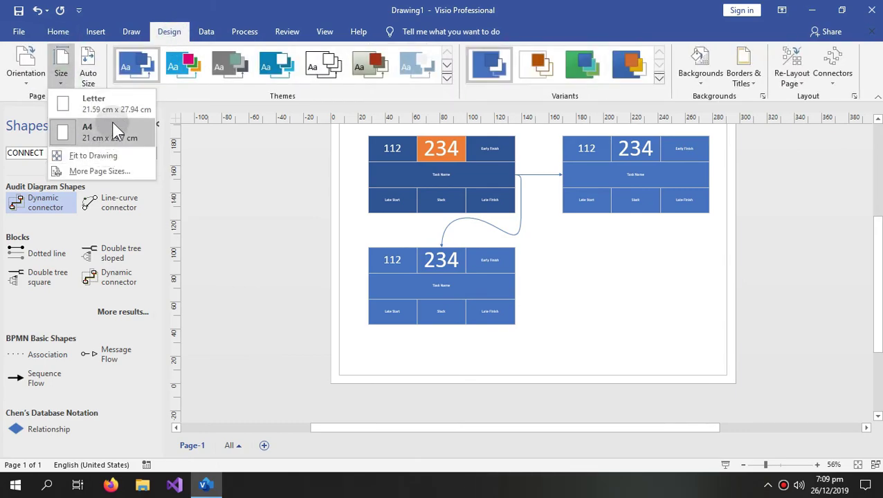
{"action": "left_click", "coordinate": [119, 156]}
{"action": "left_click", "coordinate": [298, 212]}
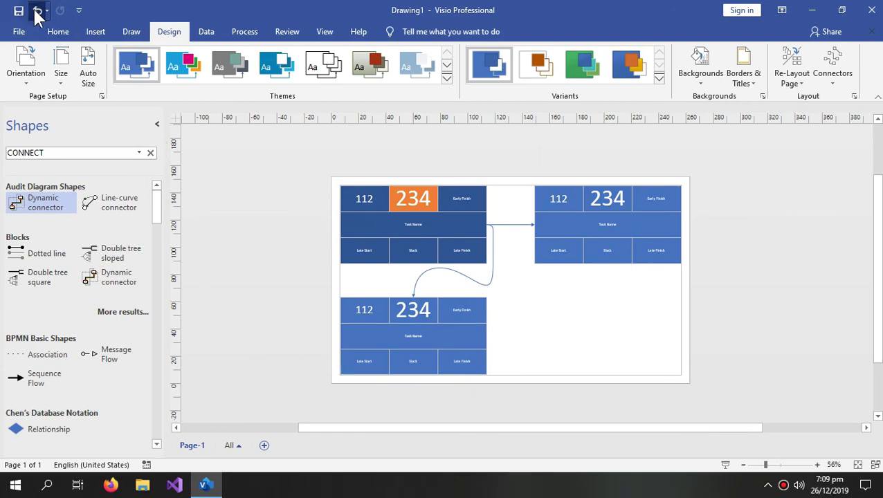
Save the PERT chart to the Desktop as a Visio Drawing named Drawing2
{"action": "left_click", "coordinate": [19, 31]}
{"action": "left_click", "coordinate": [73, 205]}
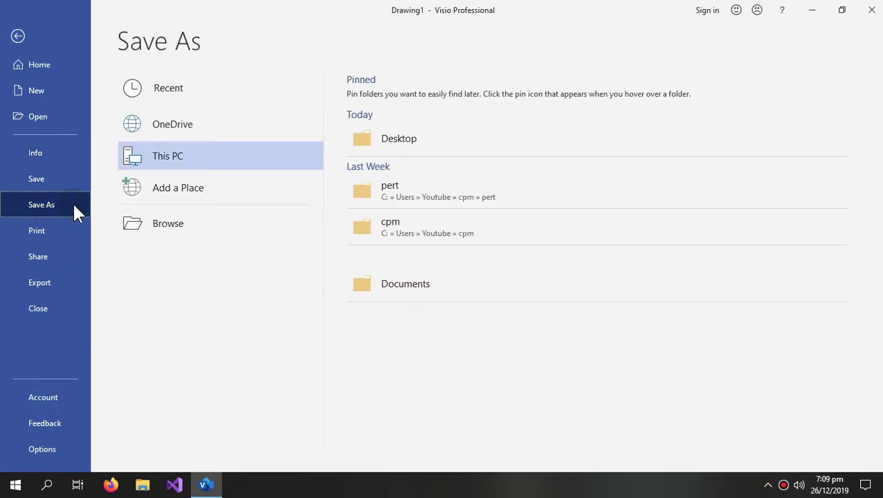
{"action": "left_click", "coordinate": [383, 144]}
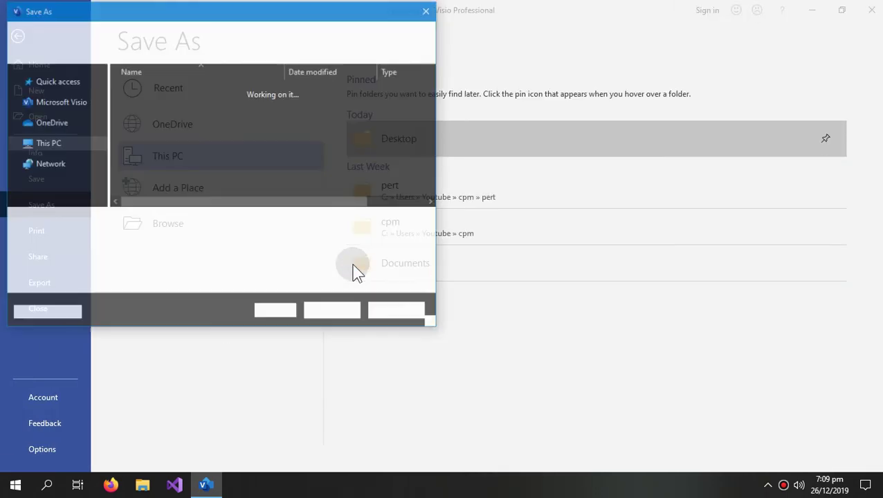
{"action": "left_click", "coordinate": [334, 312]}
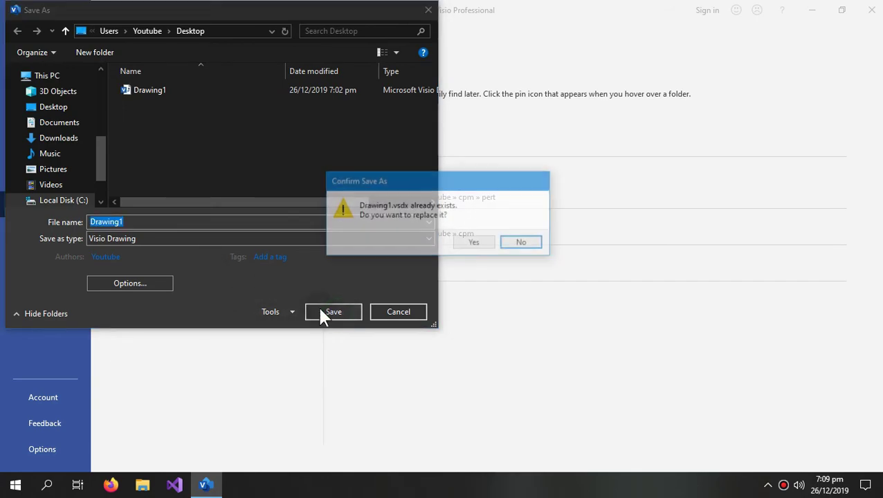
{"action": "left_click", "coordinate": [512, 244]}
{"action": "left_click", "coordinate": [364, 220]}
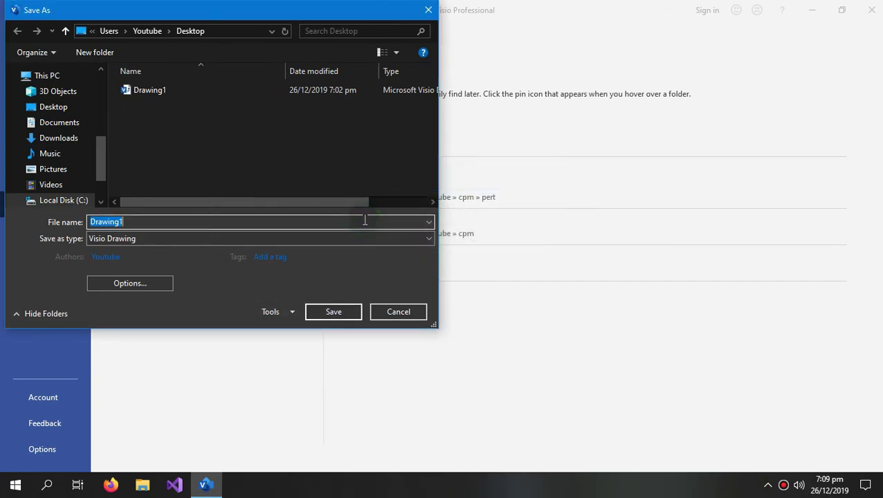
{"action": "key", "text": "BackSpace"}
{"action": "type", "text": "2"}
{"action": "left_click", "coordinate": [333, 312]}
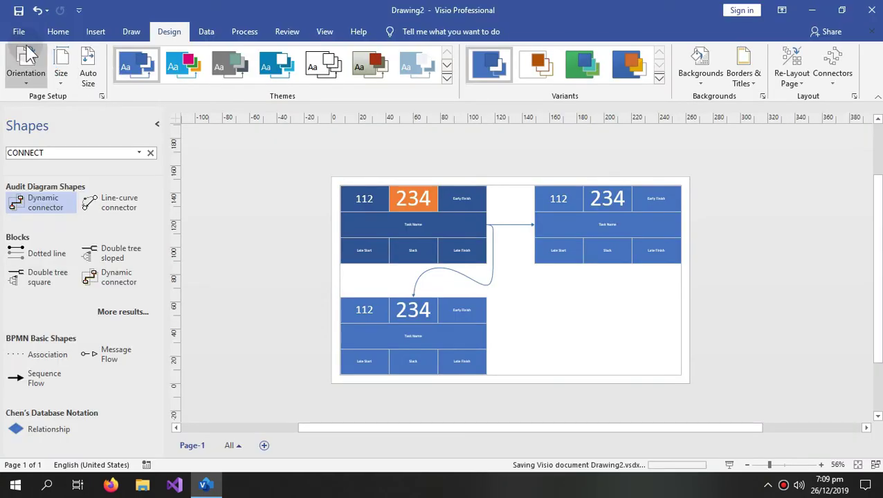
Export the drawing to the Desktop as Drawing2 in Portable Network Graphics format, keeping the default PNG output options
{"action": "left_click", "coordinate": [22, 35]}
{"action": "left_click", "coordinate": [59, 208]}
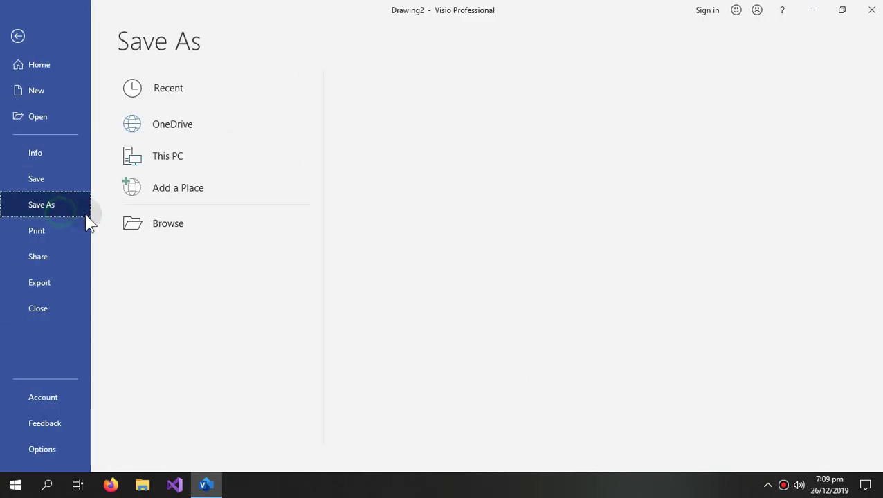
{"action": "left_click", "coordinate": [319, 155]}
{"action": "left_click", "coordinate": [409, 143]}
{"action": "left_click", "coordinate": [167, 223]}
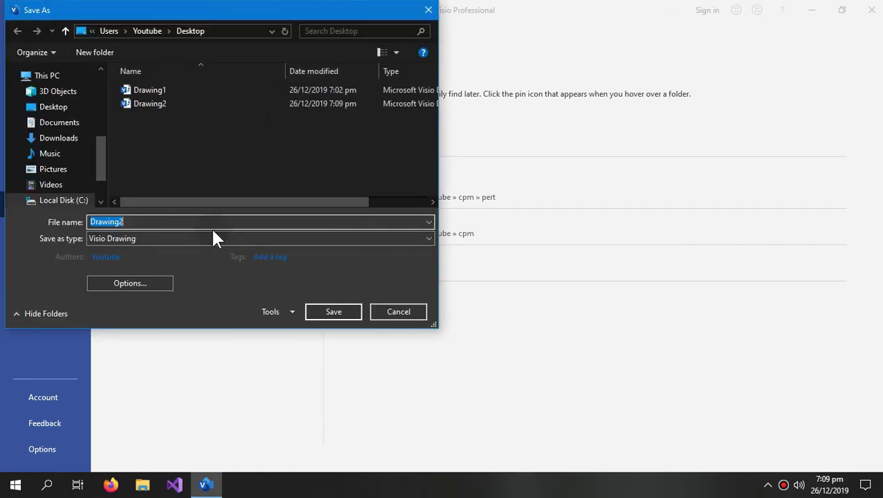
{"action": "left_click", "coordinate": [215, 238]}
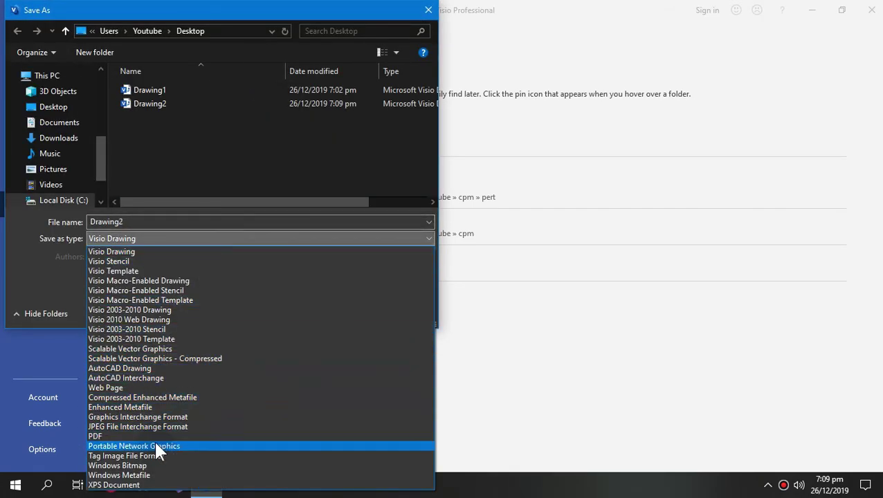
{"action": "left_click", "coordinate": [156, 445]}
{"action": "left_click", "coordinate": [333, 295]}
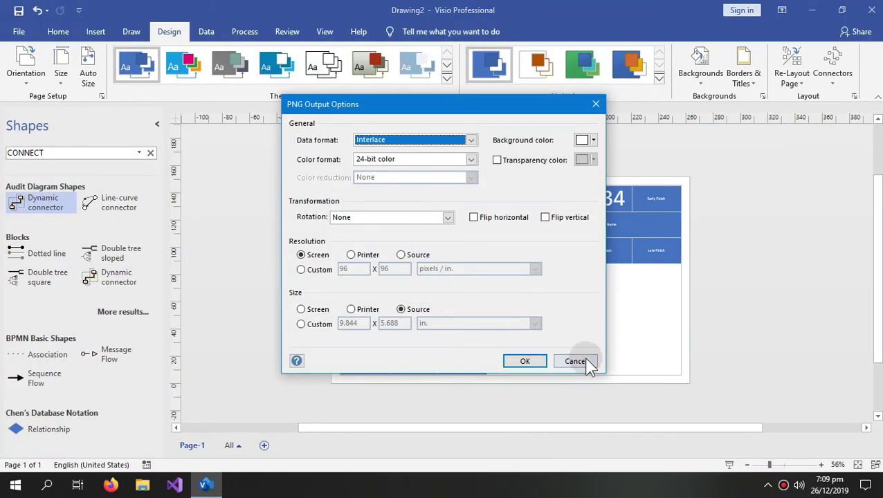
{"action": "left_click", "coordinate": [537, 360]}
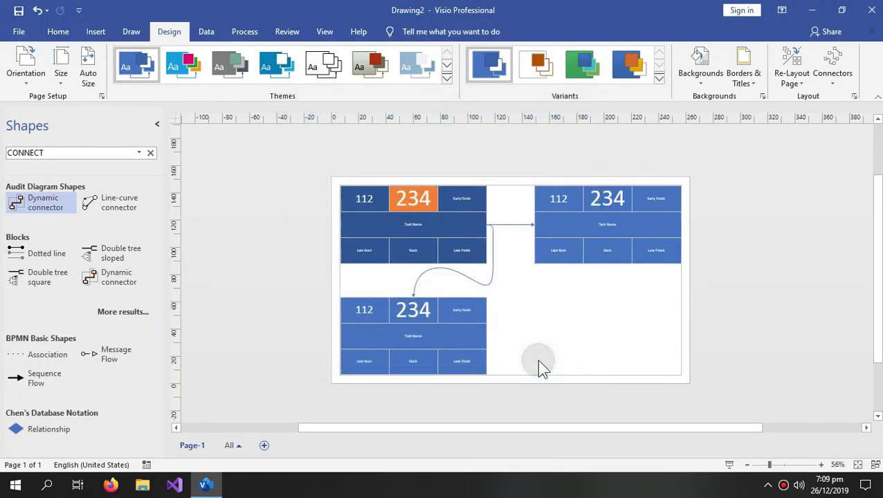
Minimize the drawing window, view the exported Drawing2.png in Photos and close the image
{"action": "left_click", "coordinate": [817, 10]}
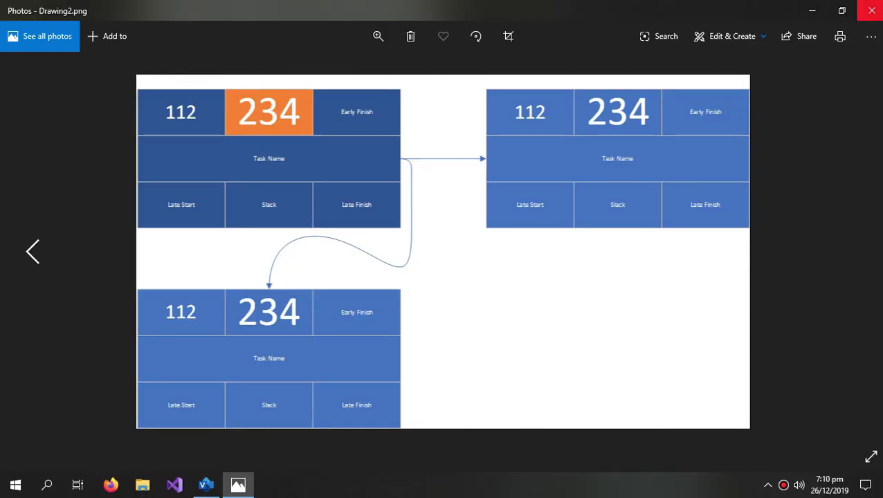
{"action": "left_click", "coordinate": [872, 11]}
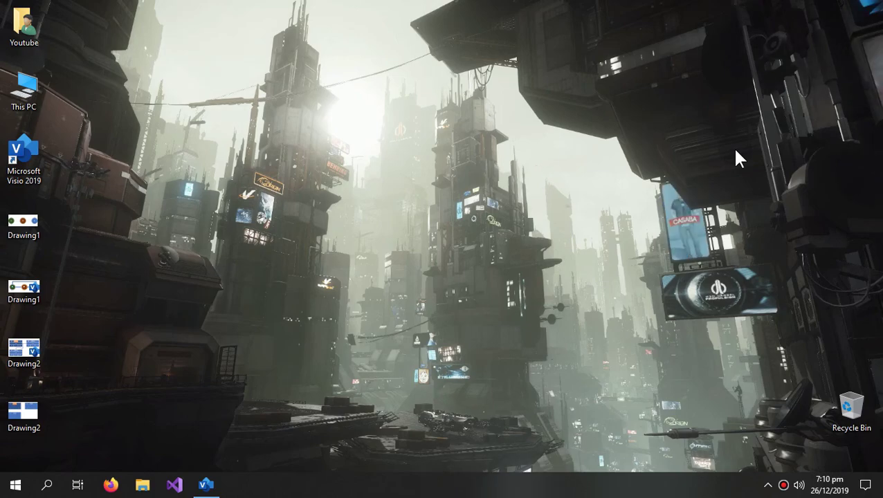